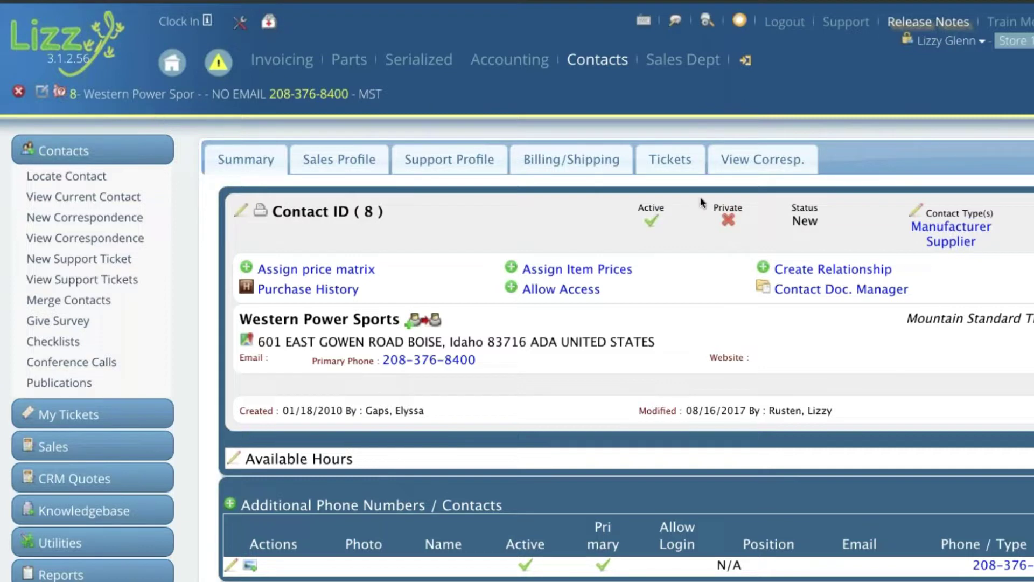
In the Western Power Sports supplier info, set Export PO Using to Western Powersports.
left_click(953, 243)
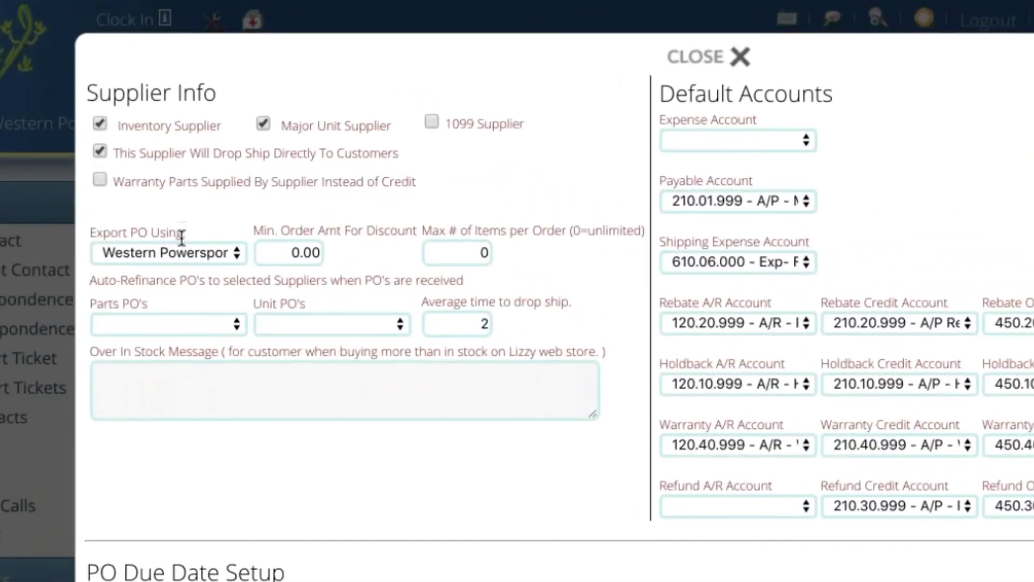
left_click(181, 250)
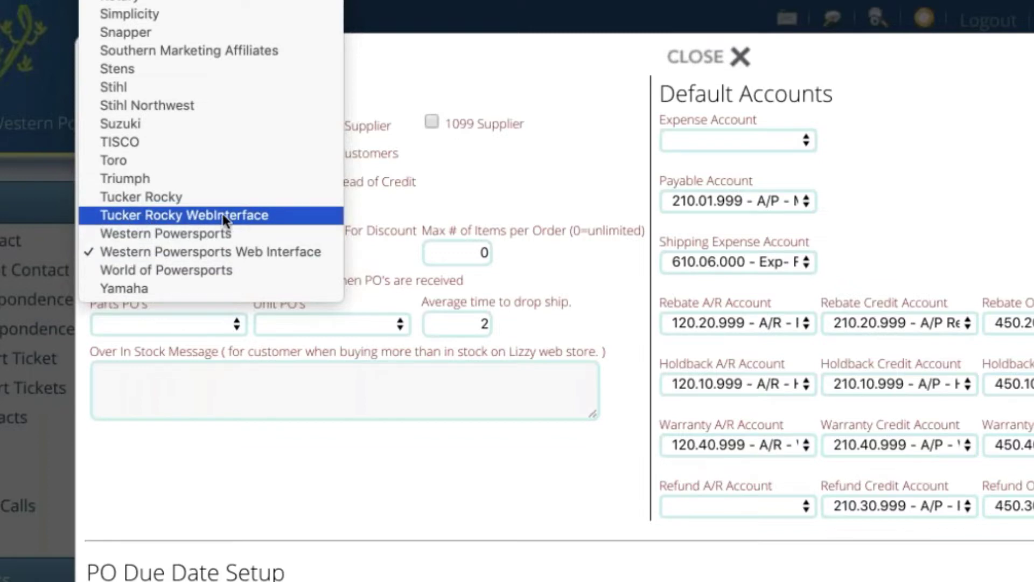
scroll(221, 211, "up", 5)
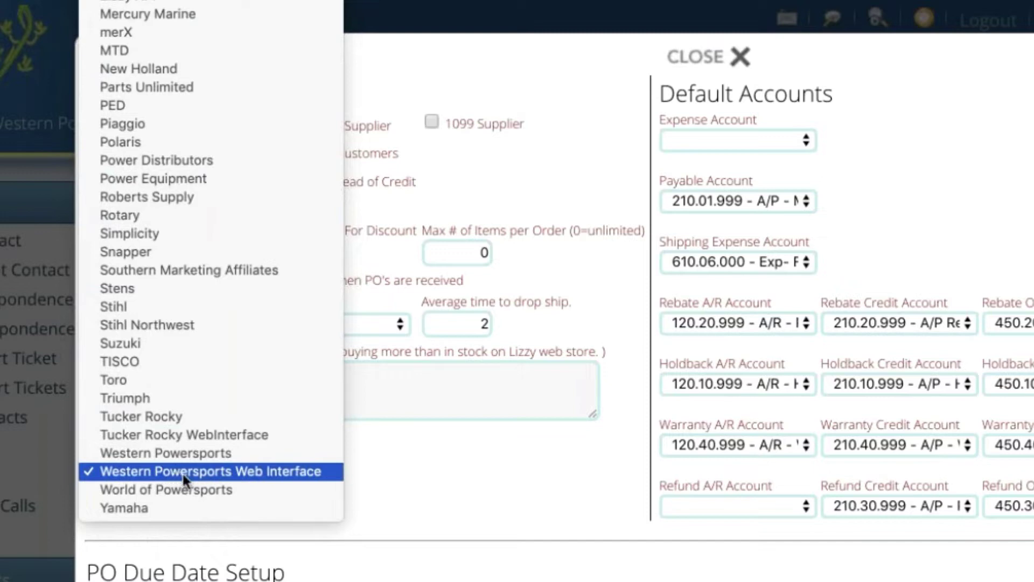
left_click(267, 473)
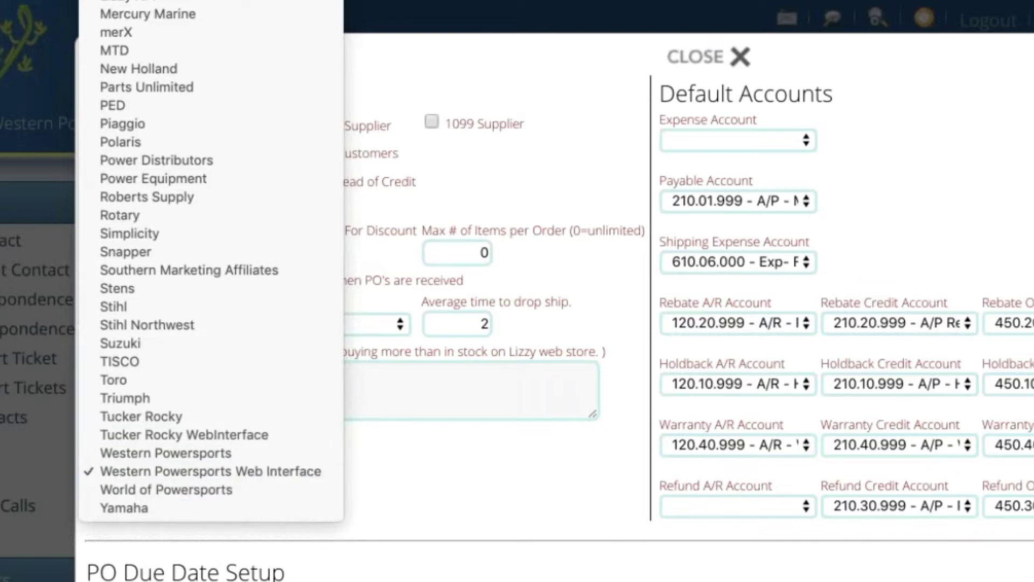
left_click(212, 469)
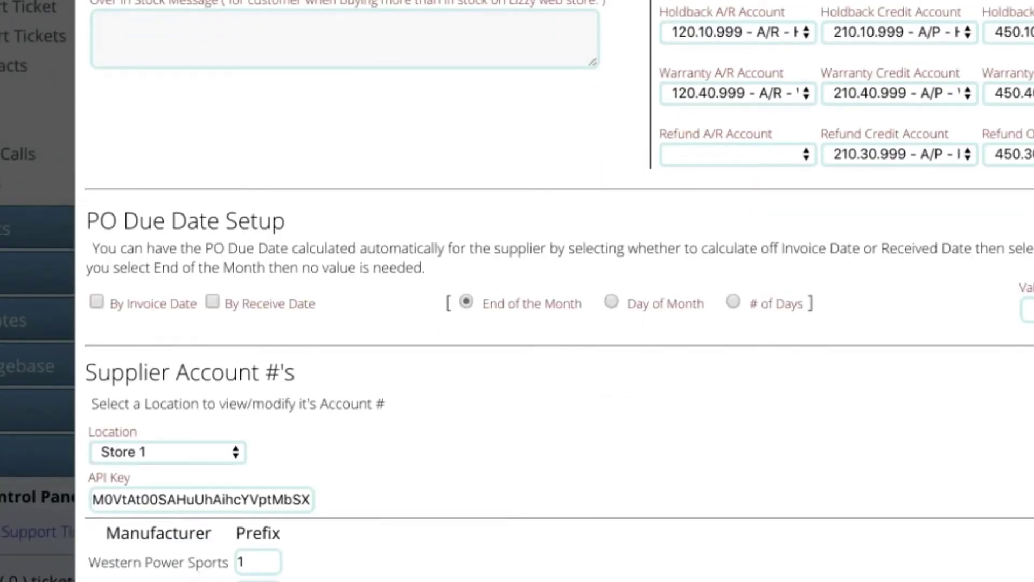
scroll(547, 466, "up", 4)
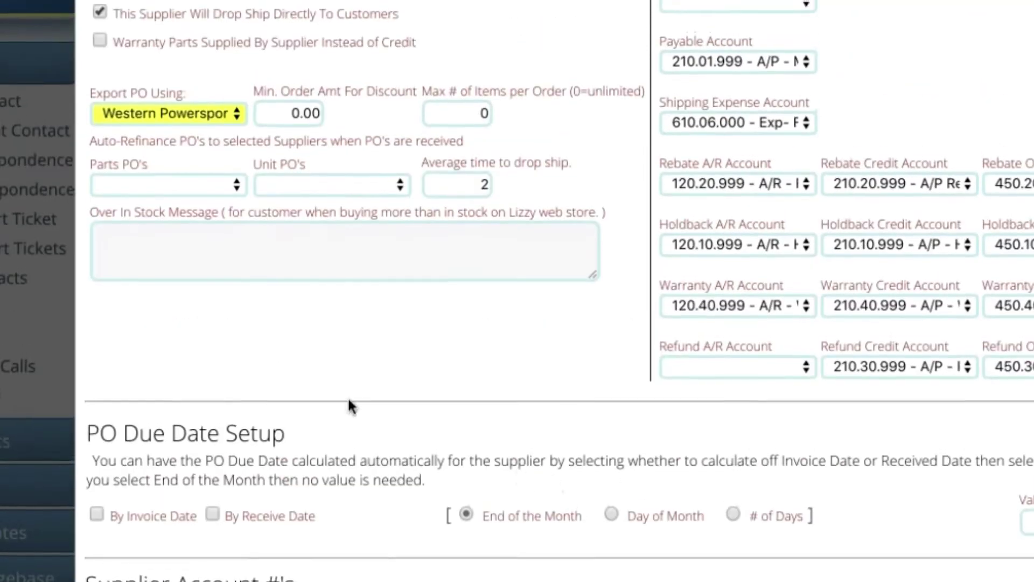
scroll(381, 490, "down", 4)
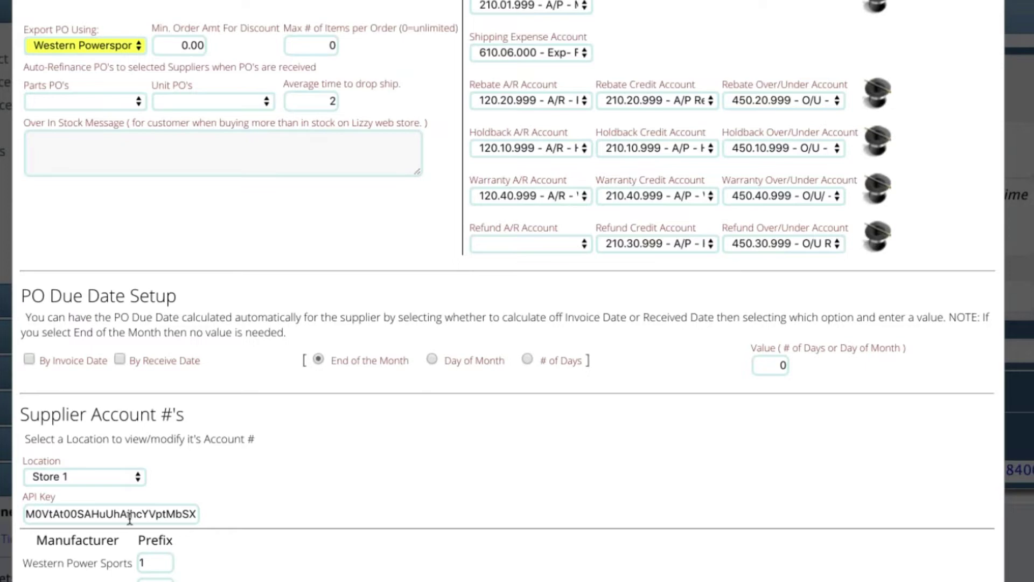
scroll(323, 480, "up", 3)
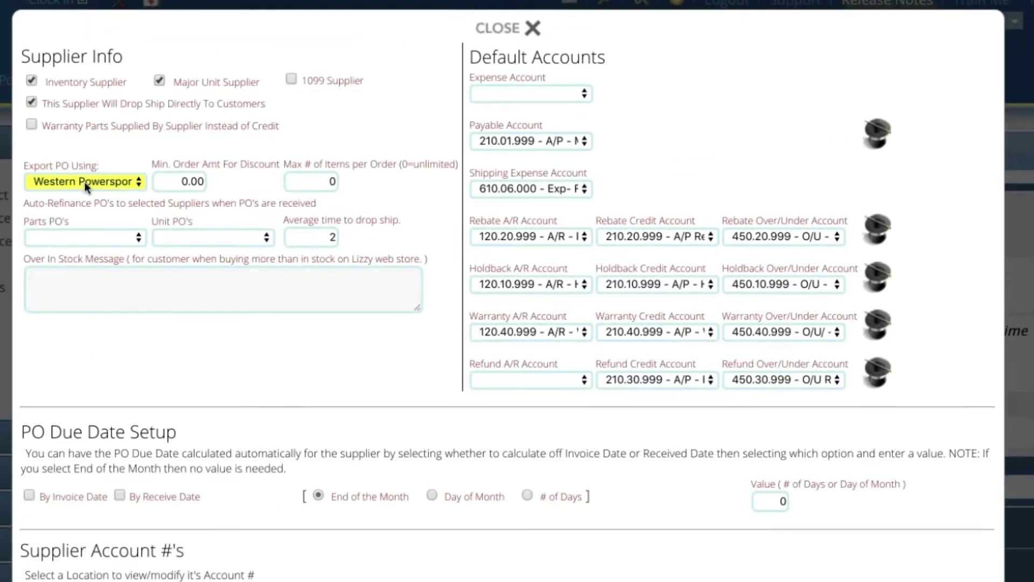
Close the supplier settings and open current invoice 30694.
left_click(515, 29)
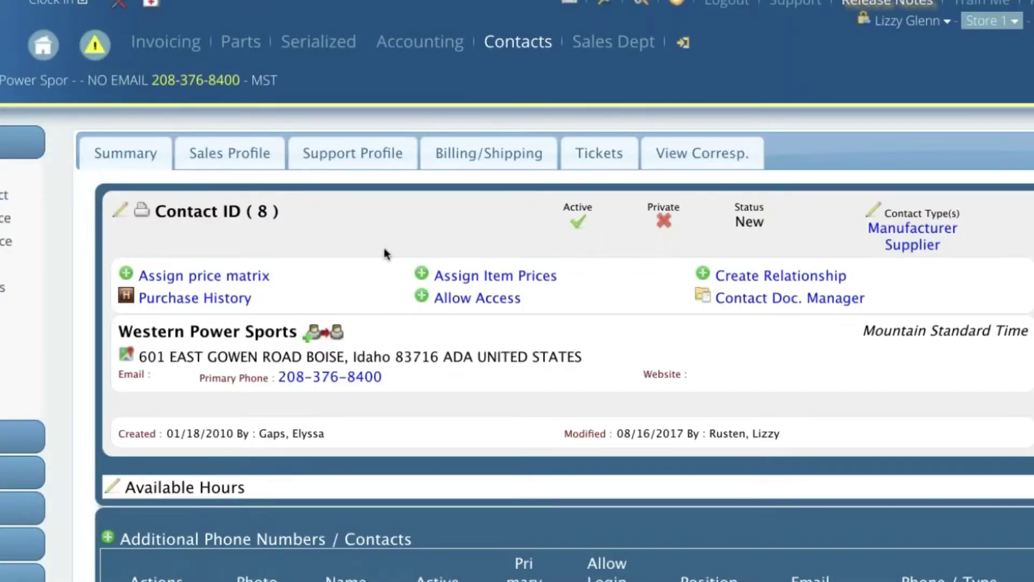
left_click(166, 41)
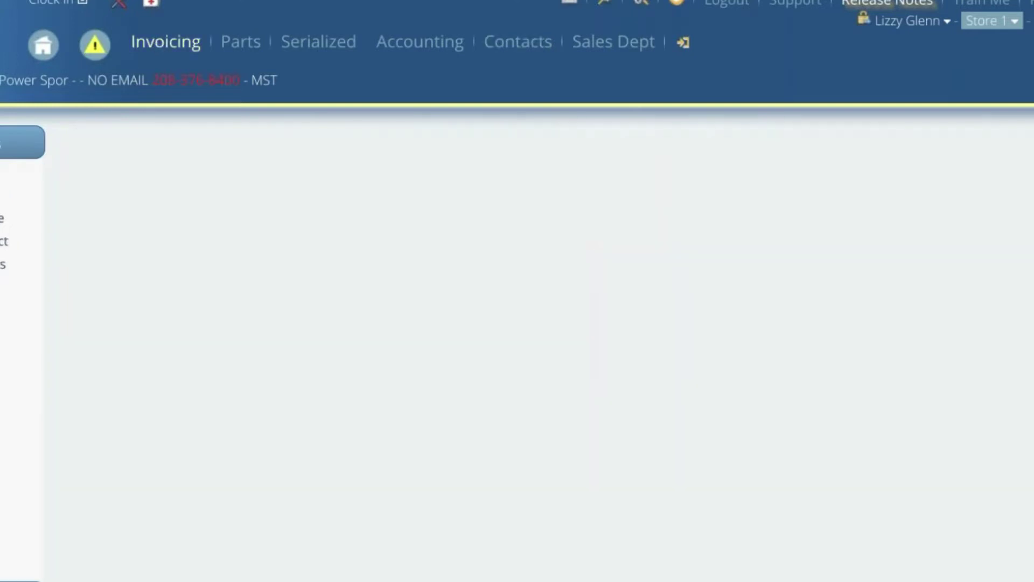
left_click(50, 239)
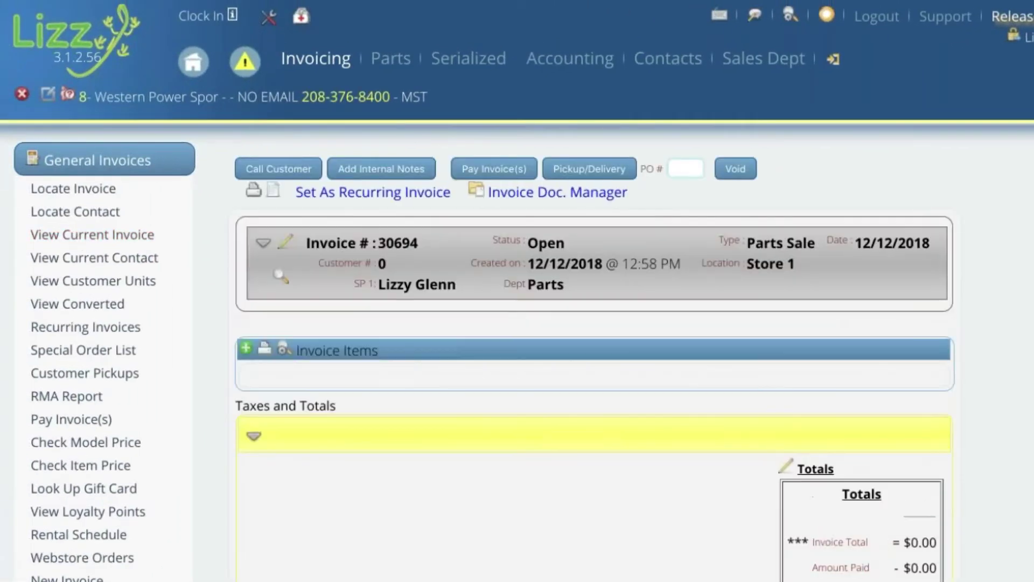
Start an invoice item search with Western Power Sports as the manufacturer.
left_click(246, 348)
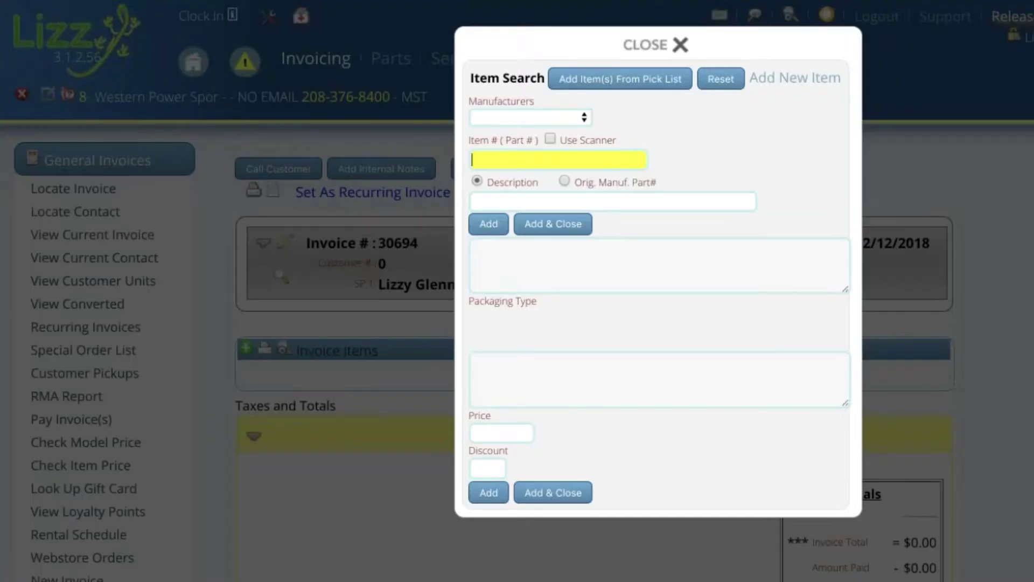
left_click(510, 118)
scroll(591, 300, "down", 15)
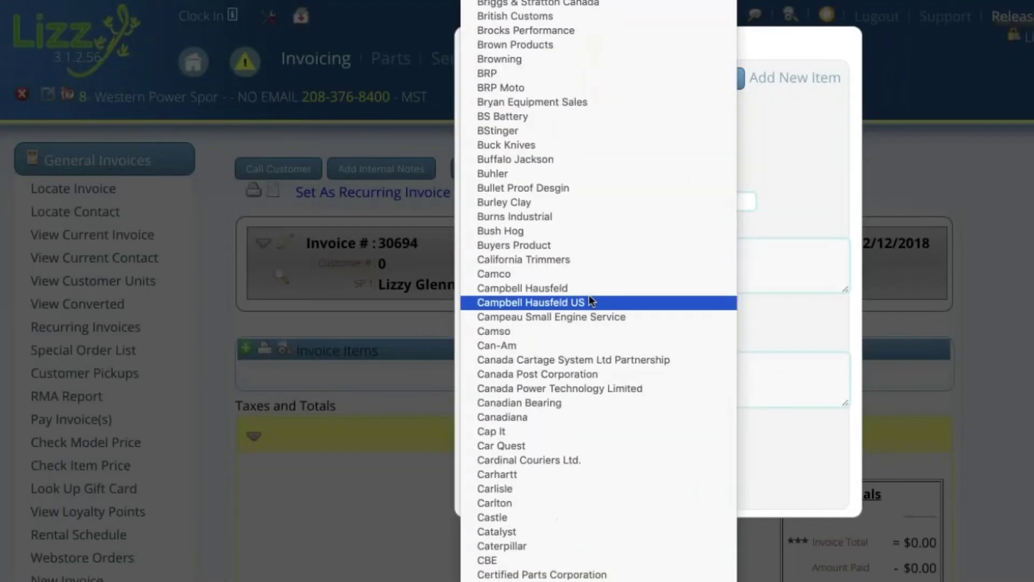
scroll(590, 296, "down", 20)
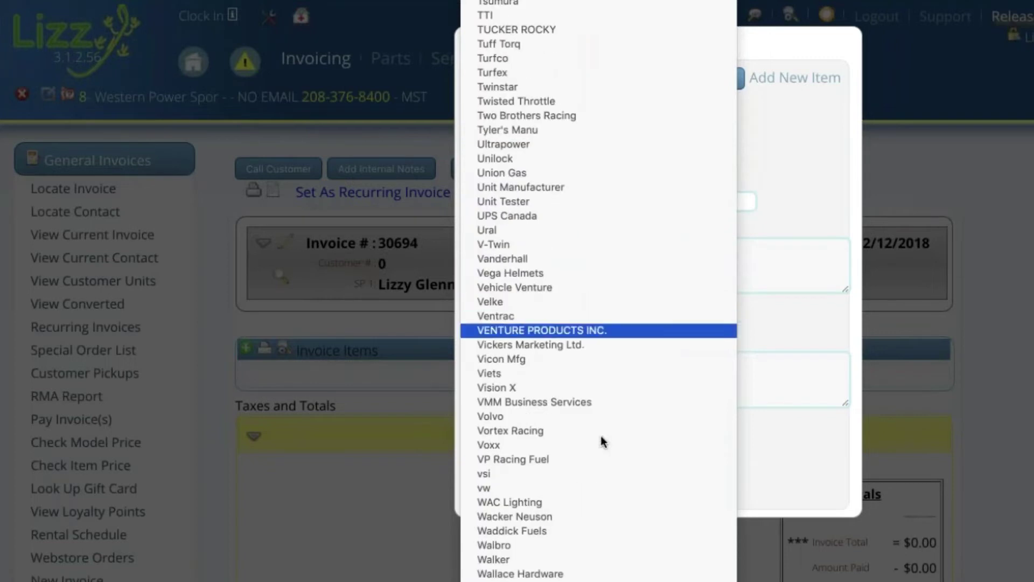
scroll(600, 538, "down", 3)
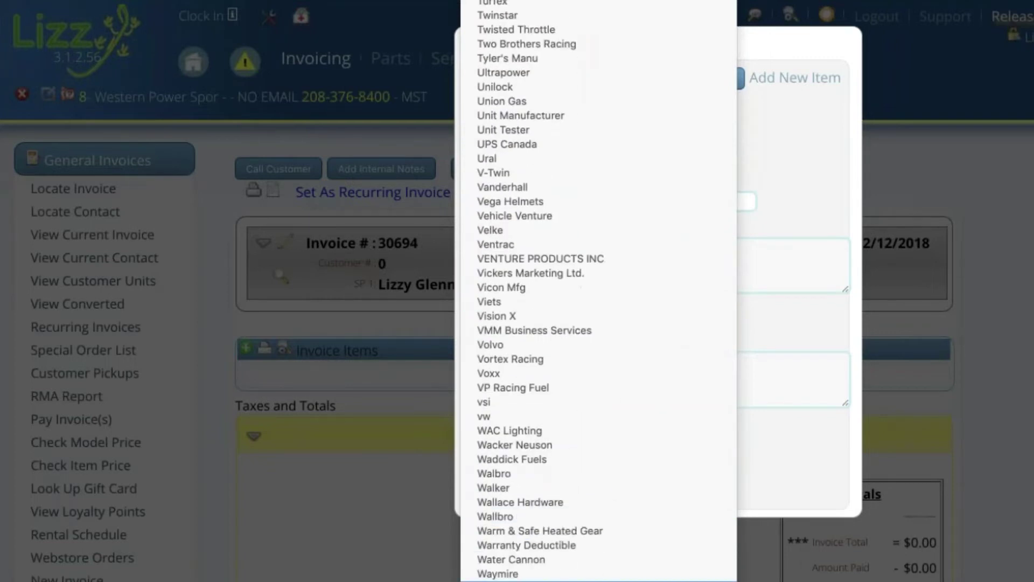
scroll(598, 291, "down", 7)
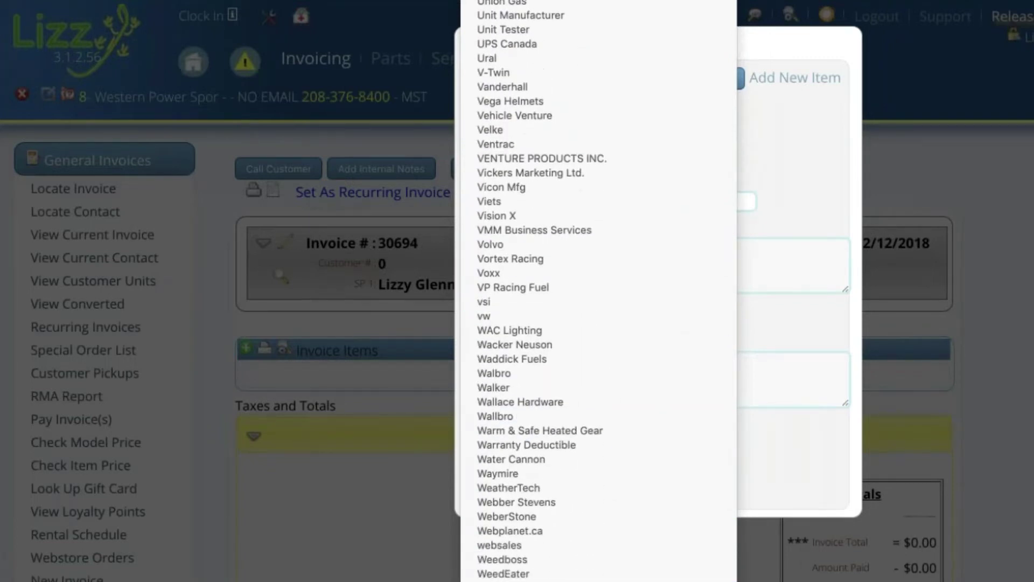
left_click(558, 525)
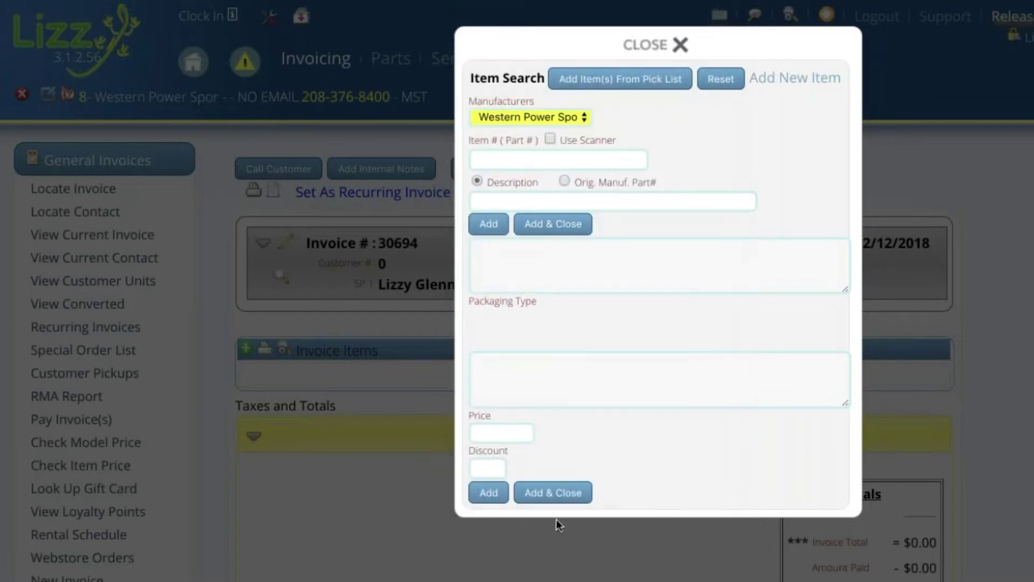
left_click(508, 157)
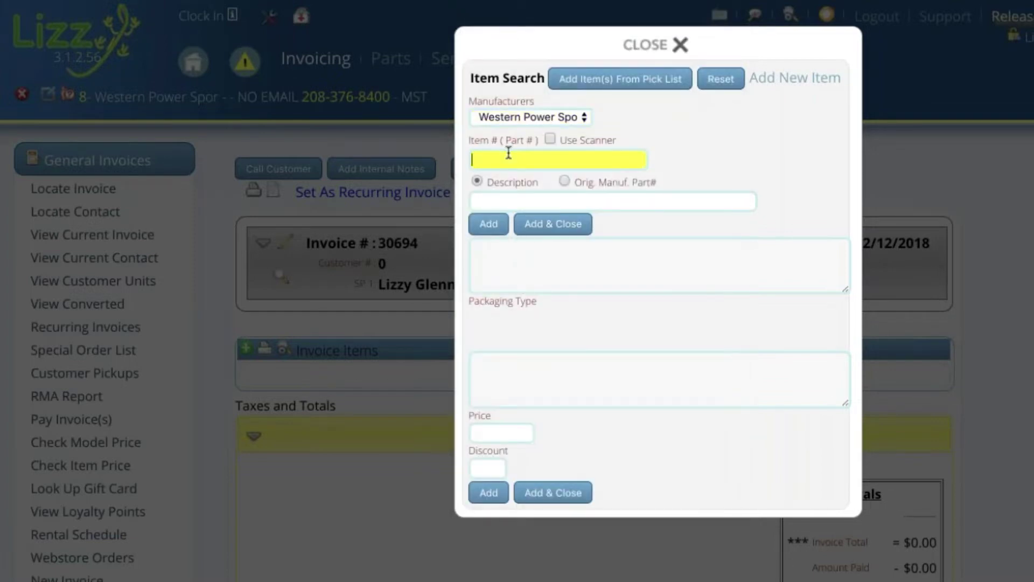
Search item number 12 and load part 12-0001 CLEAR VINYL FUEL.
type("%%")
key("BackSpace")
key("BackSpace")
type("12")
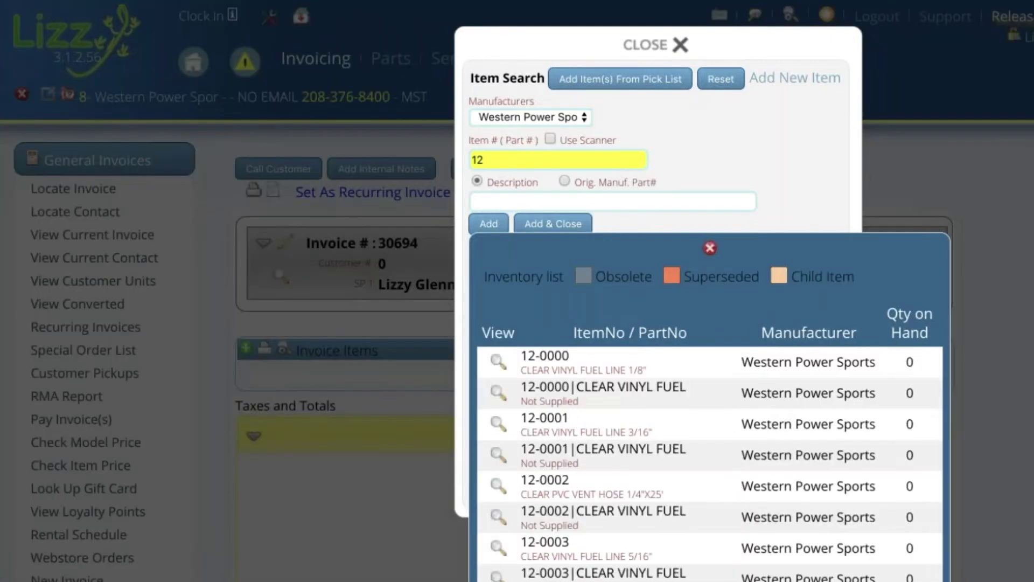
left_click(497, 456)
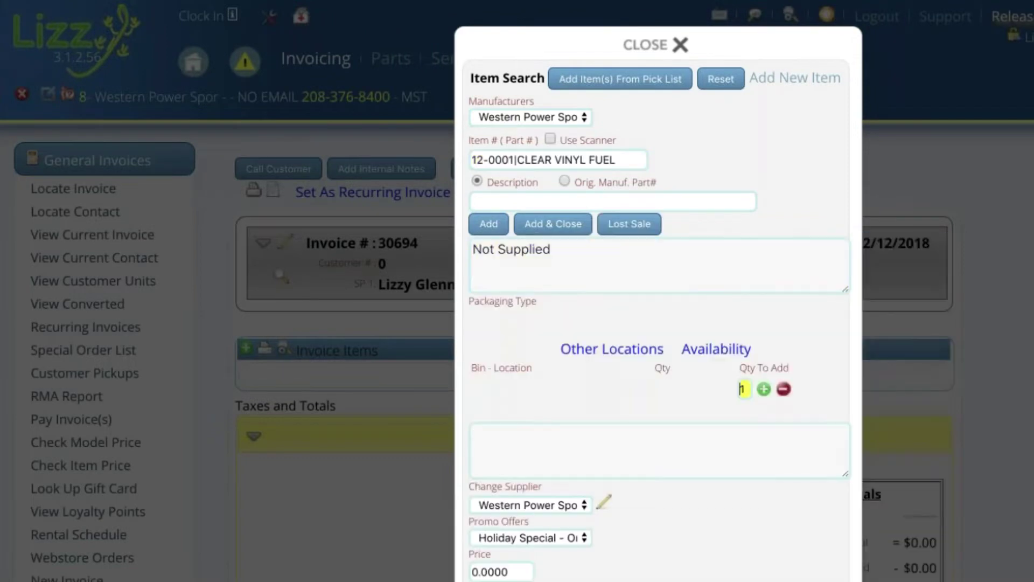
left_click(724, 353)
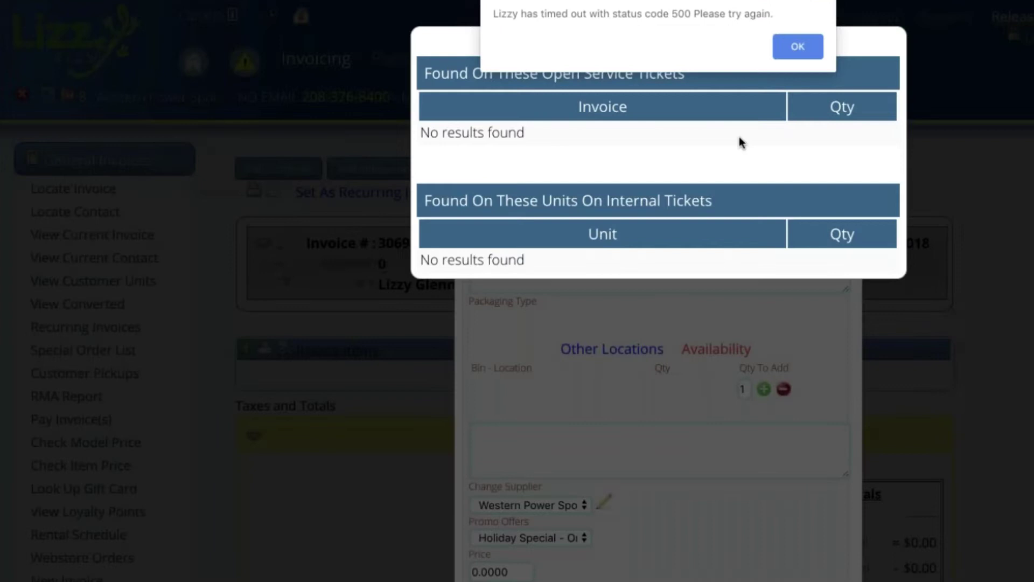
left_click(799, 48)
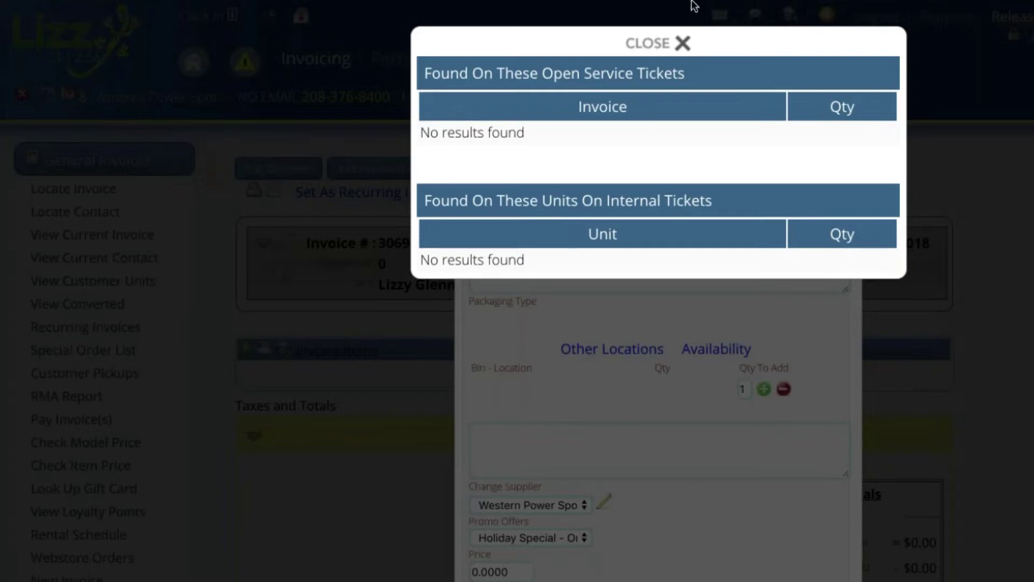
Retry the availability check, dismiss the timeout, and close the item search.
left_click(645, 45)
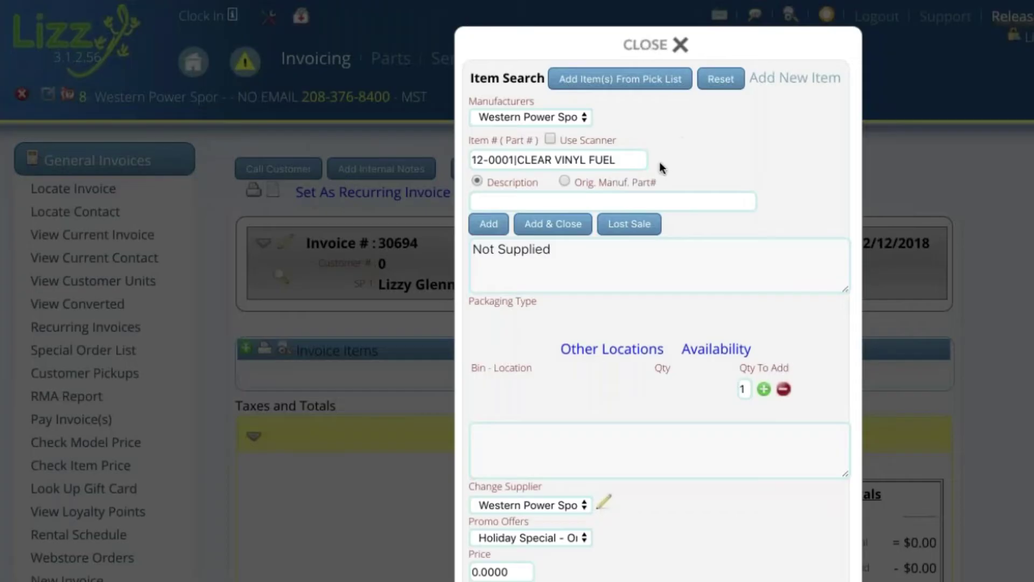
left_click(712, 350)
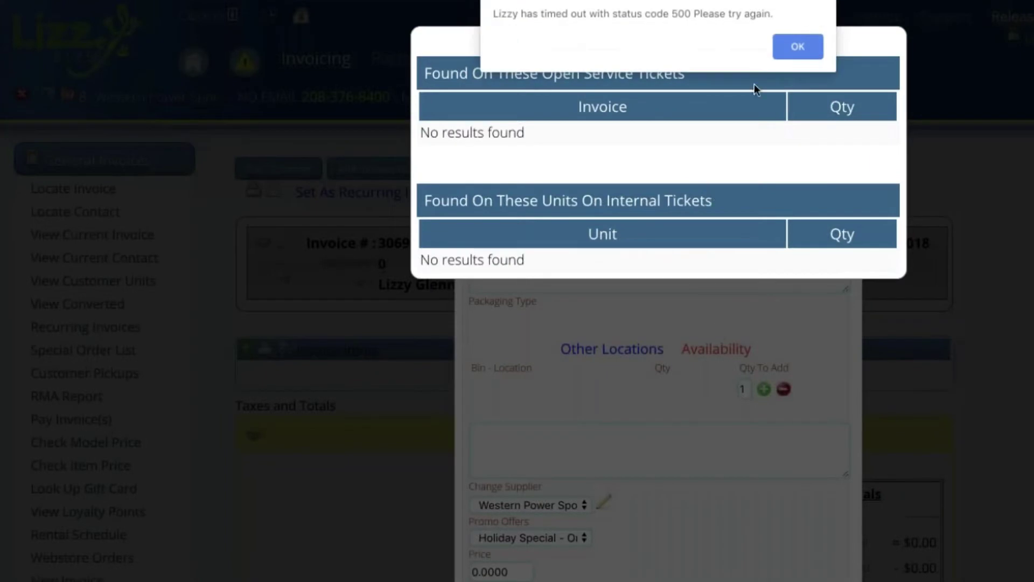
left_click(788, 46)
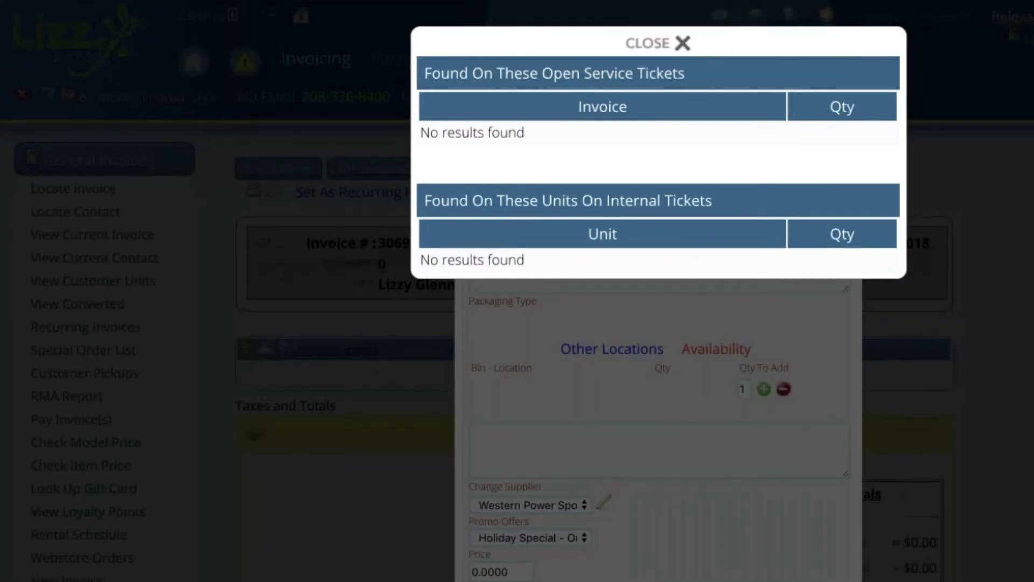
left_click(646, 46)
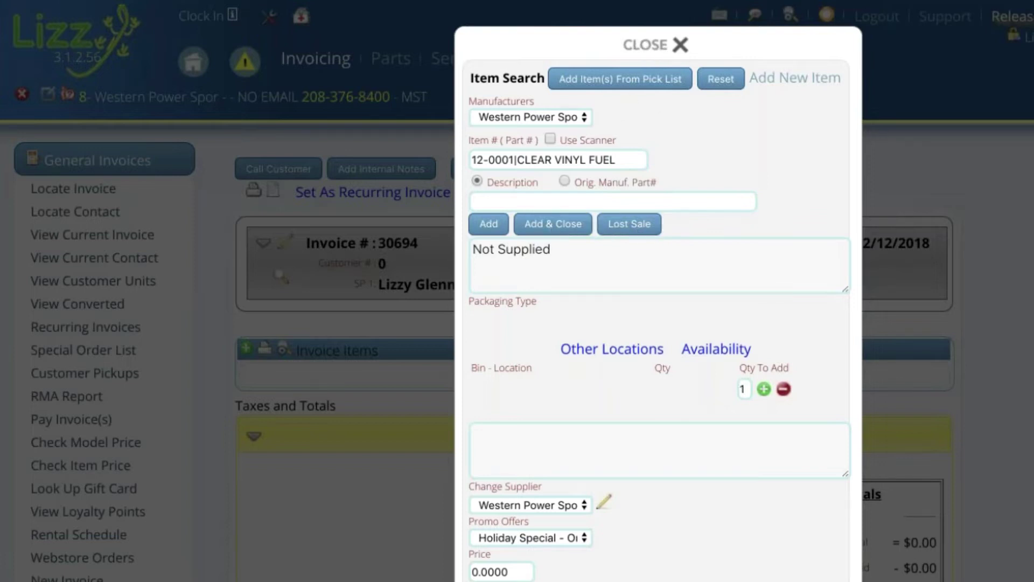
left_click(646, 46)
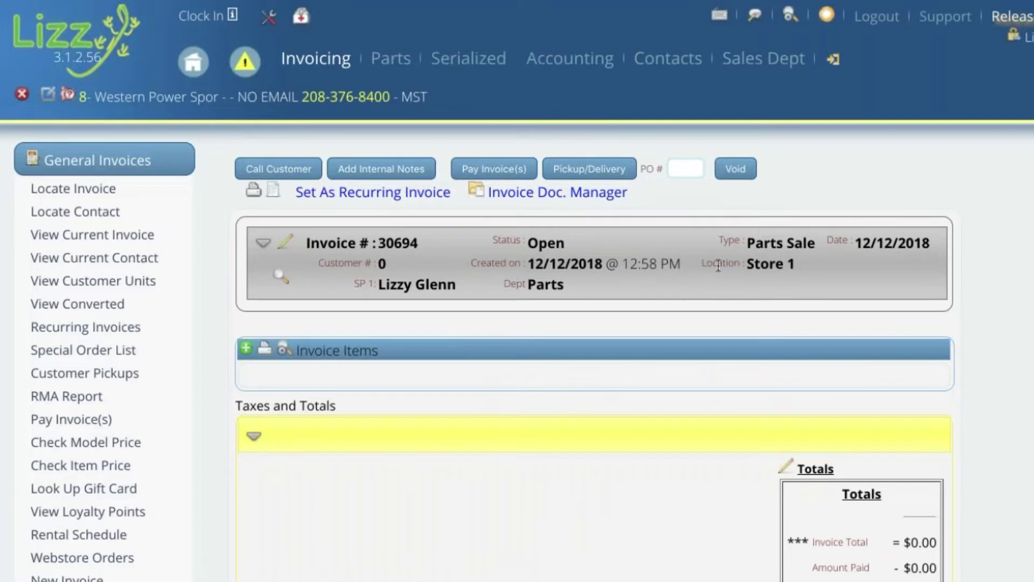
Open Accounting > Payables > Locate an Order to search purchase orders.
left_click(570, 58)
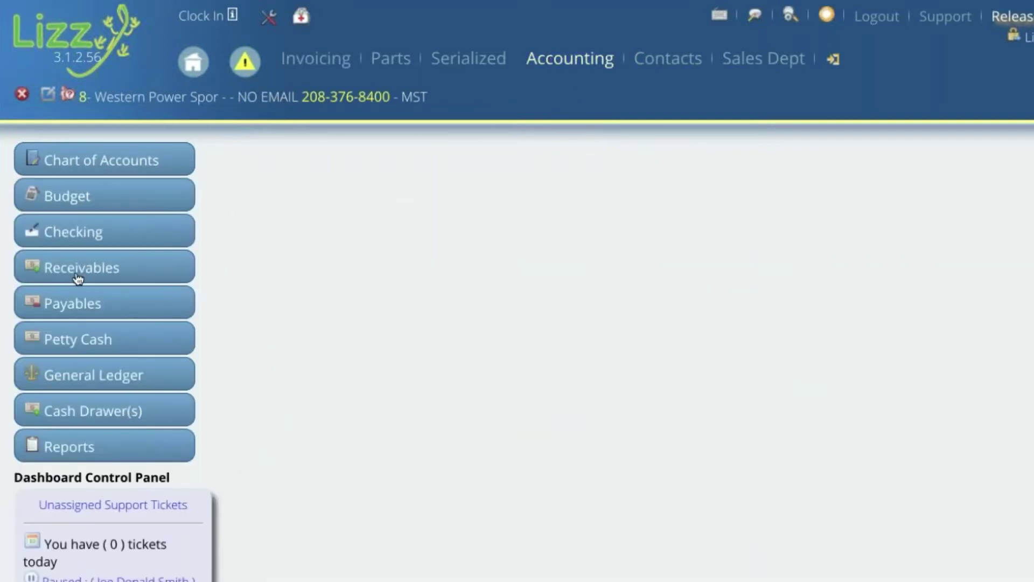
left_click(83, 305)
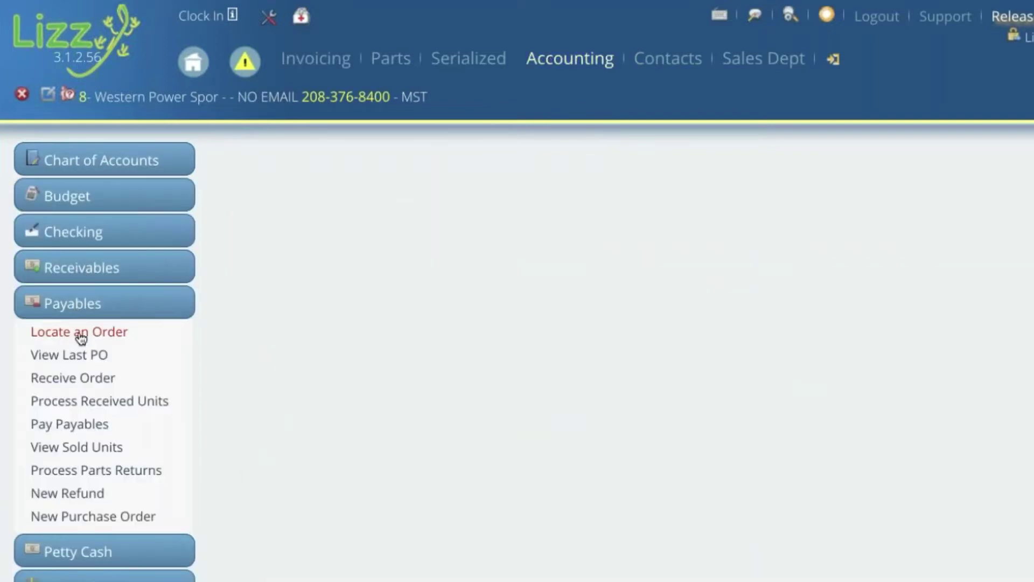
left_click(76, 333)
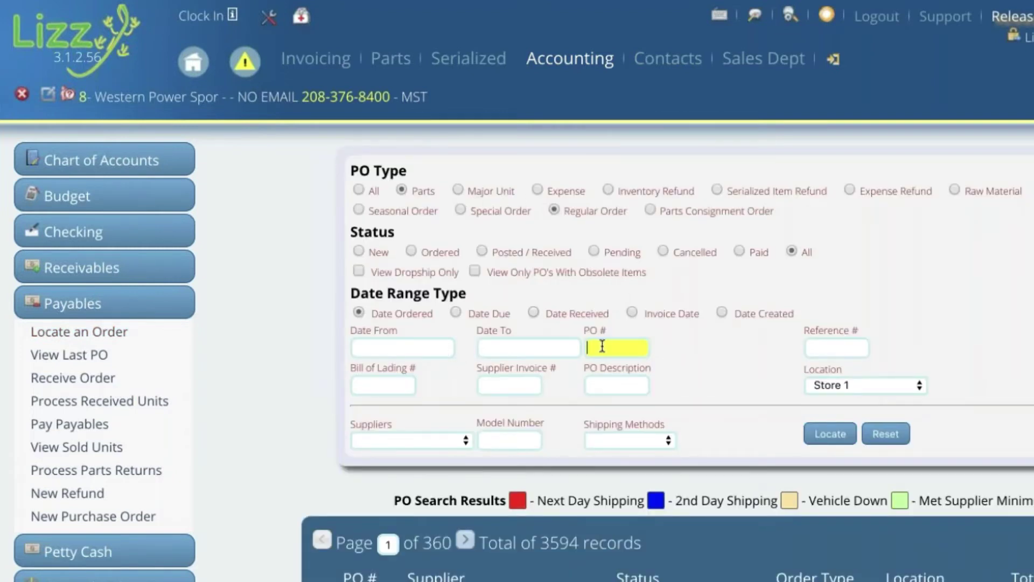
Filter the PO search by supplier Western Power Sports (8), leaving 49 records.
left_click(414, 440)
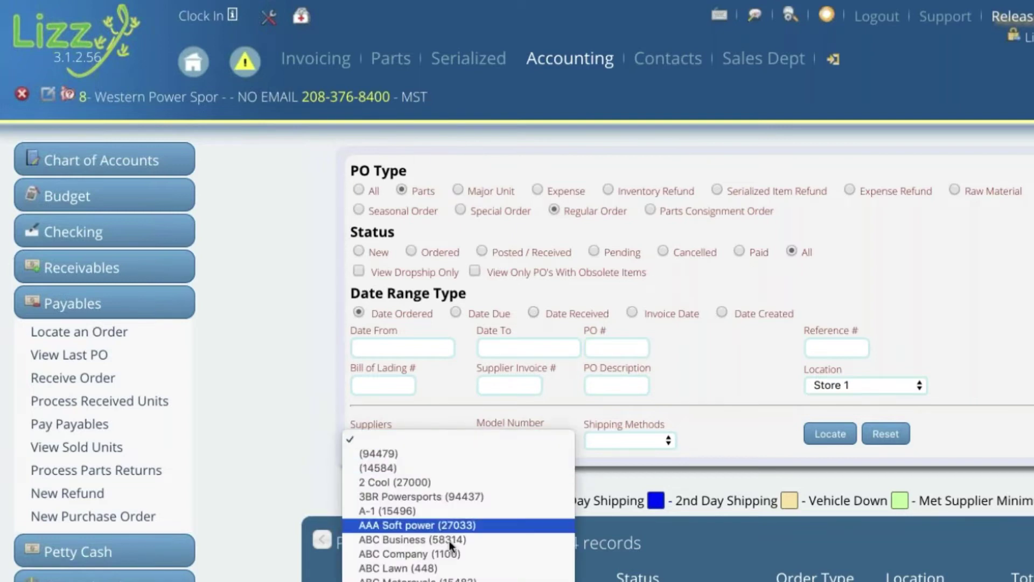
scroll(450, 525, "down", 5)
scroll(449, 545, "down", 15)
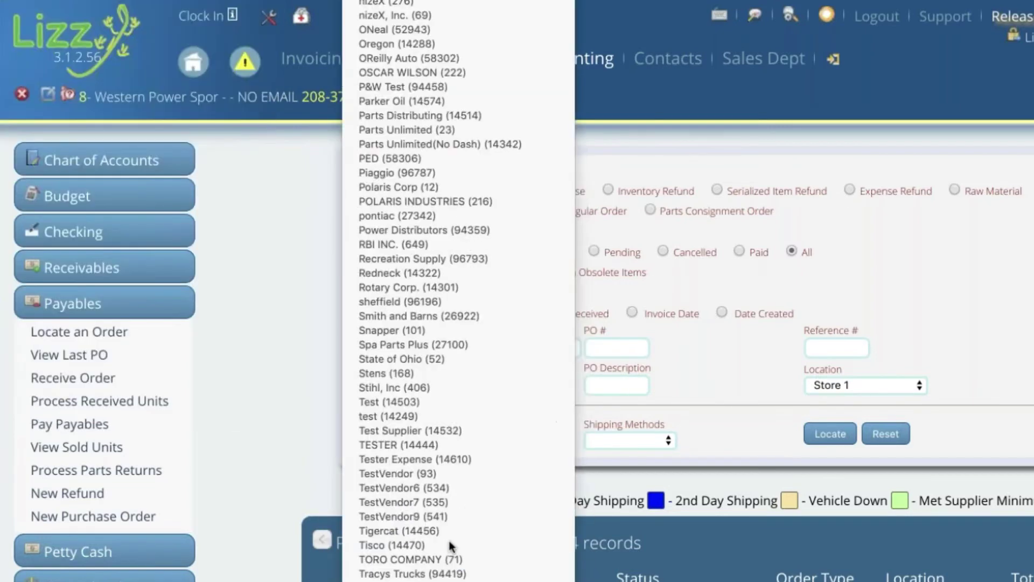
scroll(452, 552, "down", 3)
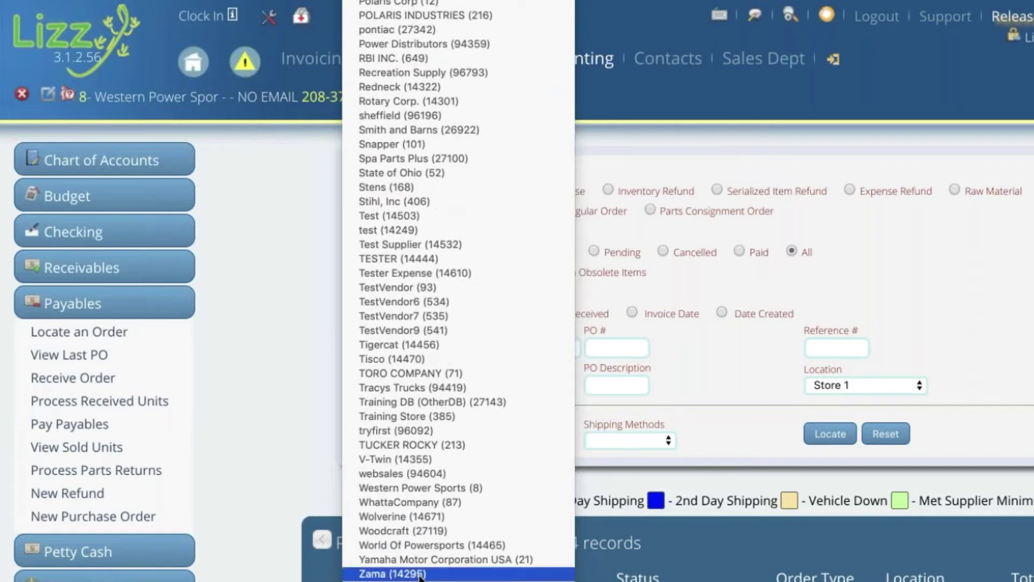
left_click(422, 488)
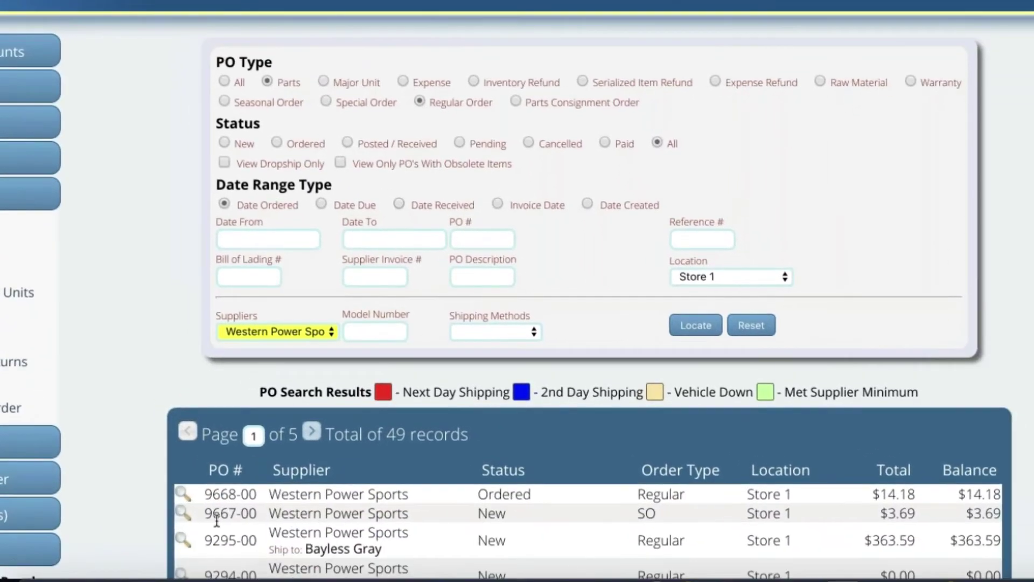
Edit PO 9667-00 and reach its totals page showing the $3.69 injector cleaner.
left_click(183, 520)
scroll(644, 326, "down", 2)
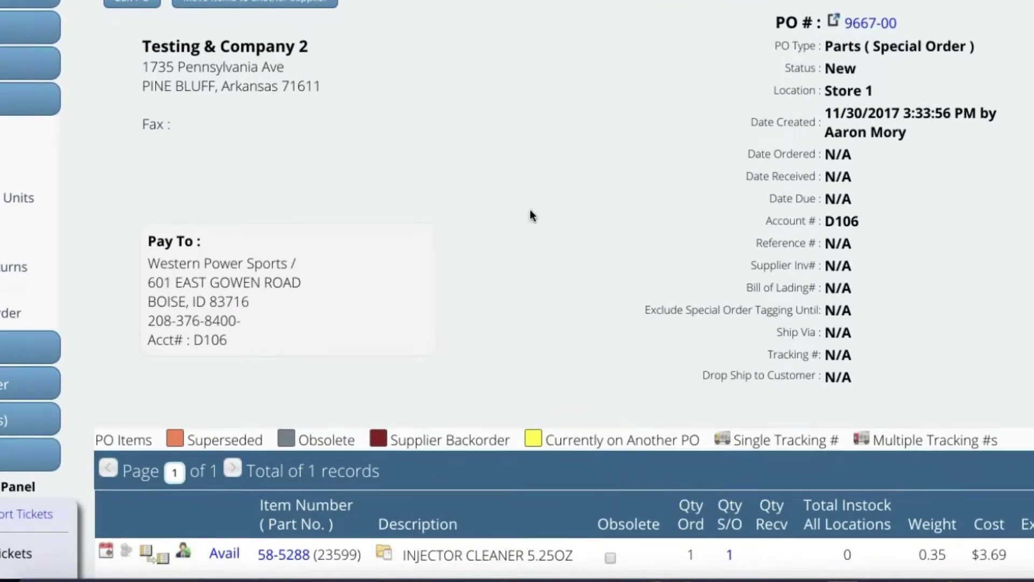
scroll(531, 215, "up", 1)
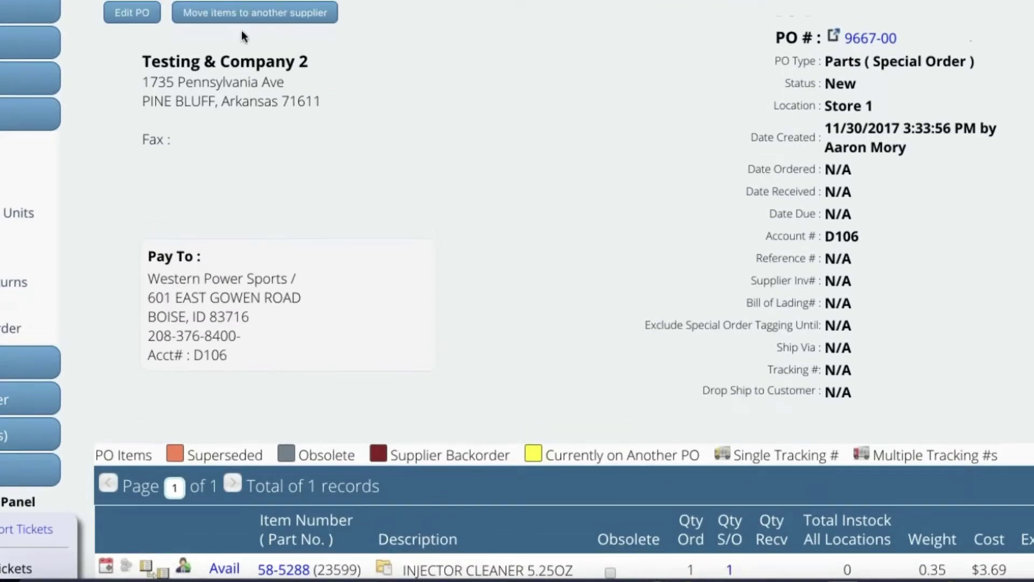
left_click(119, 13)
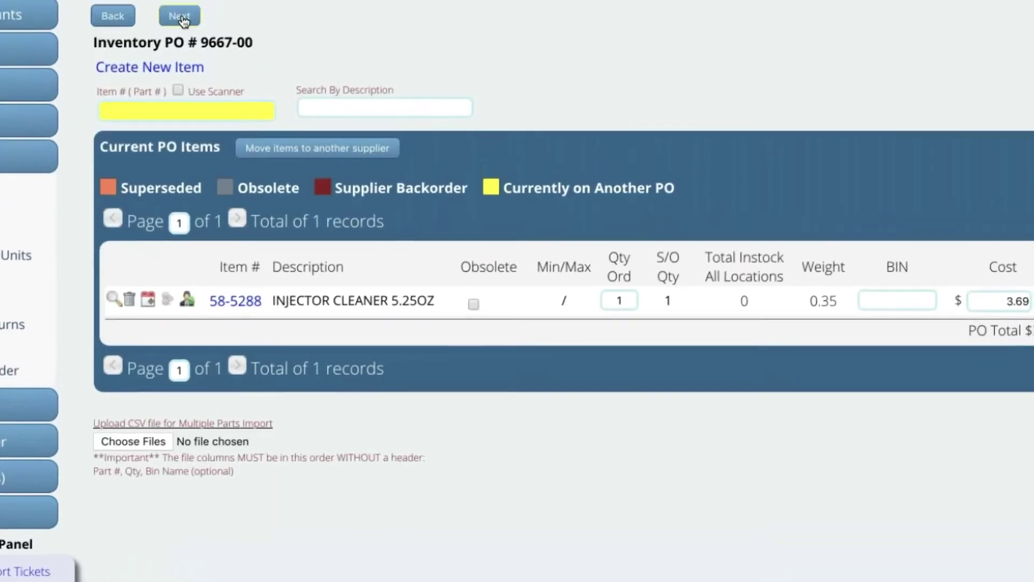
left_click(181, 17)
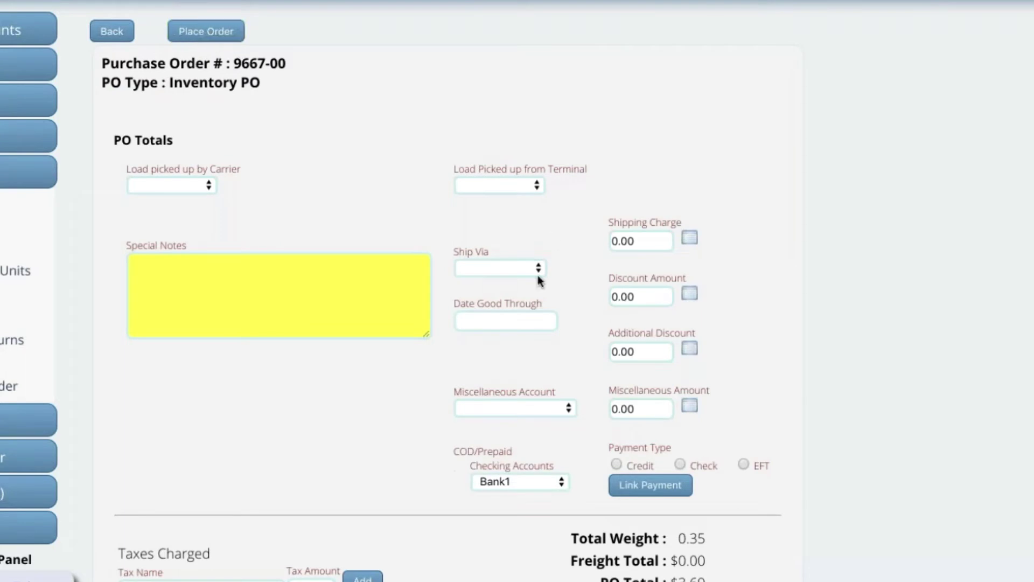
left_click(112, 31)
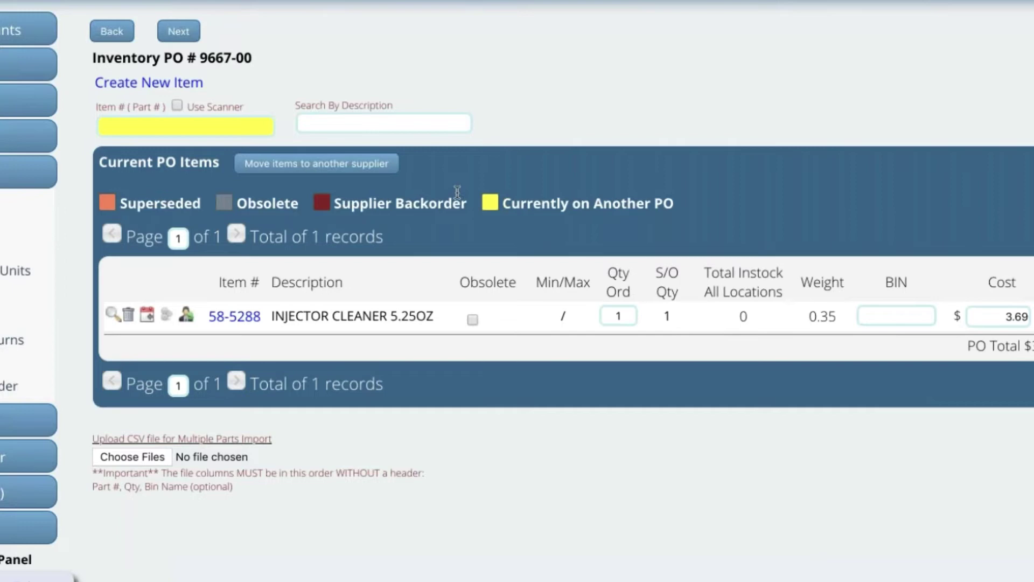
left_click(178, 32)
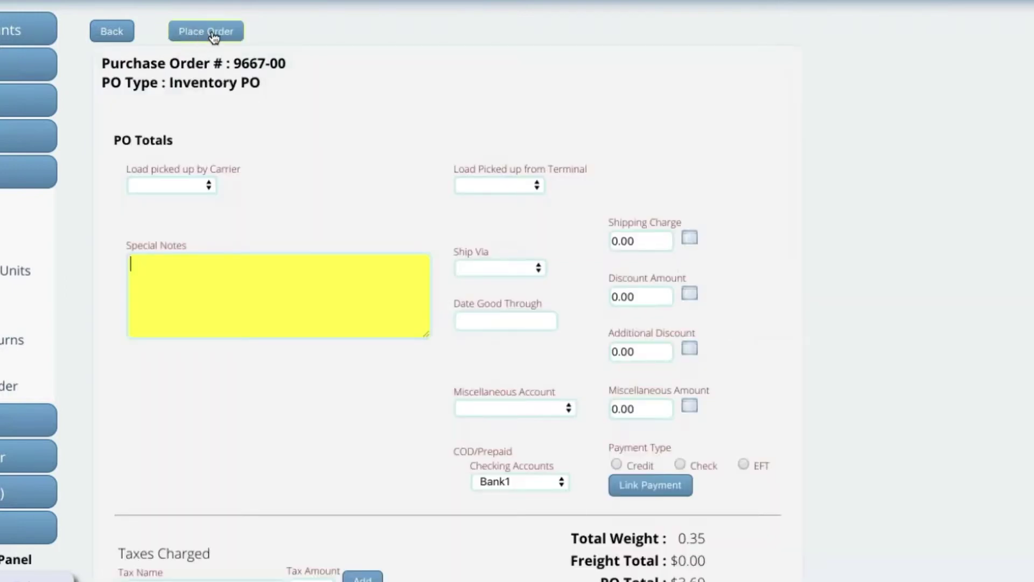
Place order 9667-00 from its totals page, marking it Ordered.
left_click(185, 31)
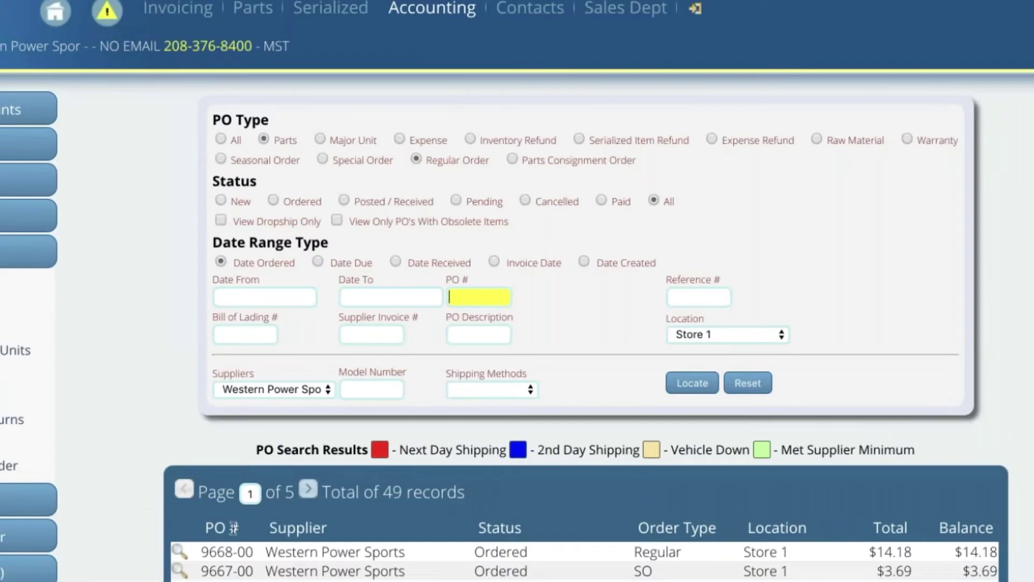
Open PO 9668-00 from the search results and review its Order Status.
left_click(179, 552)
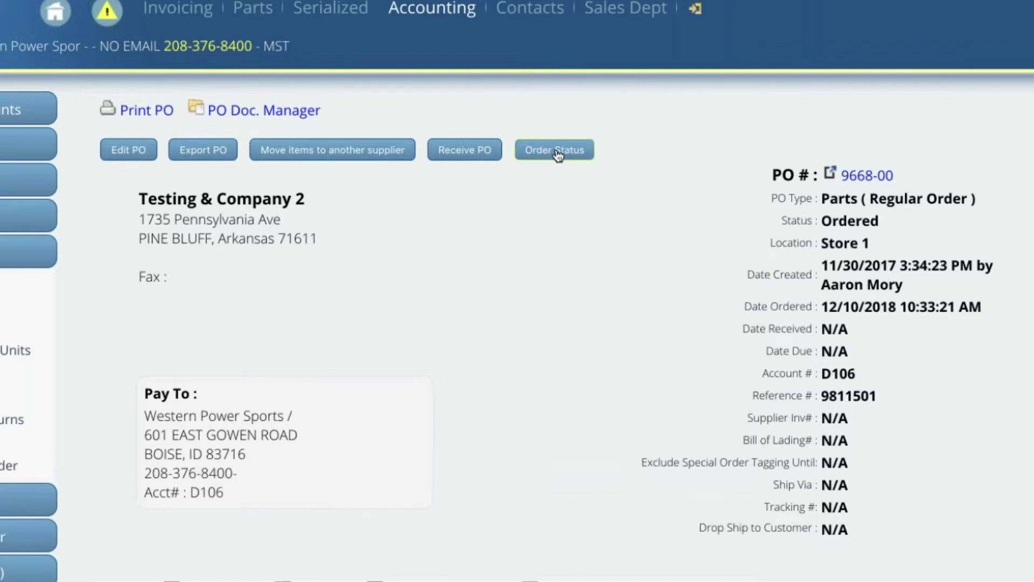
scroll(609, 193, "down", 3)
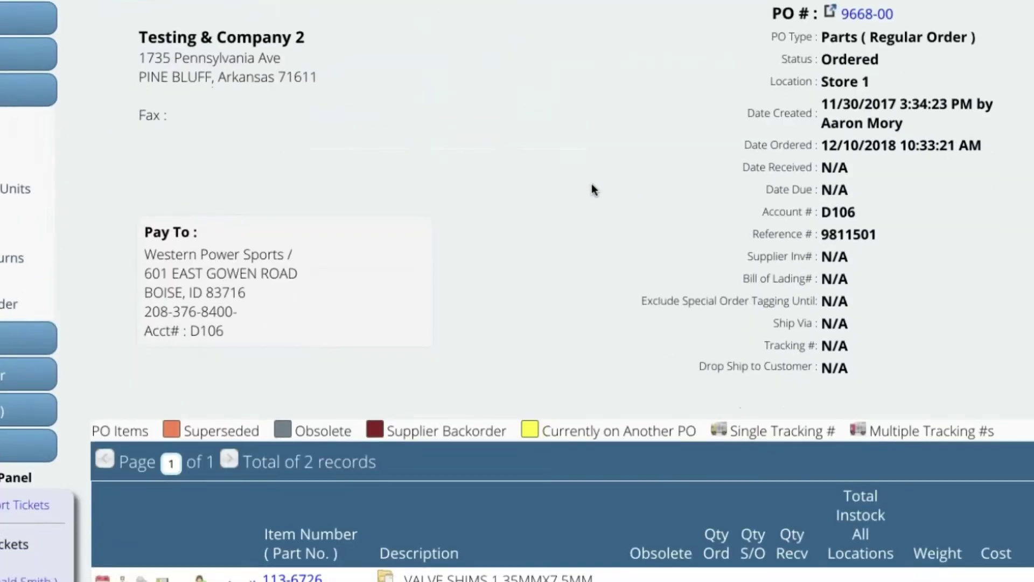
scroll(565, 178, "up", 3)
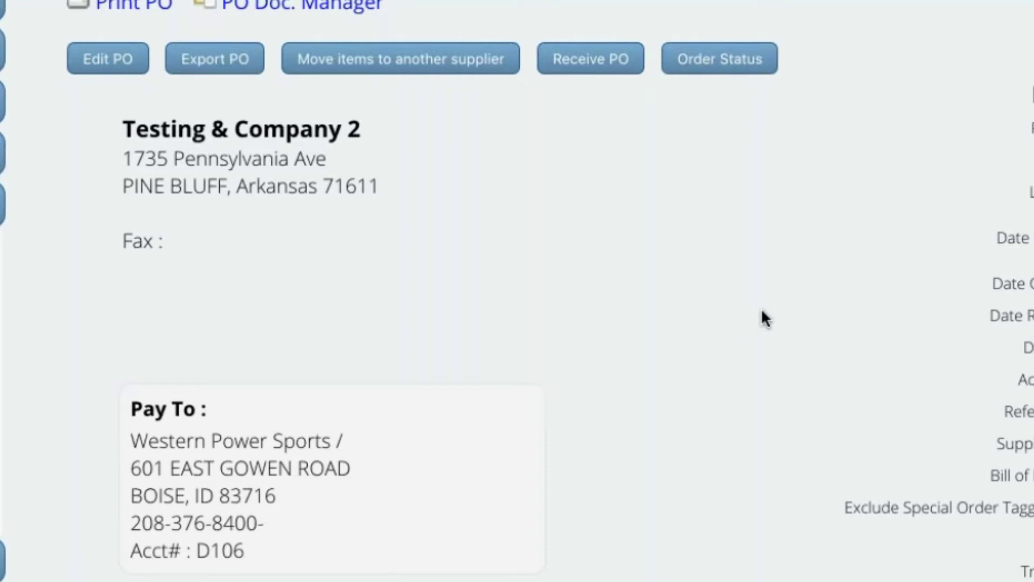
scroll(760, 308, "up", 3)
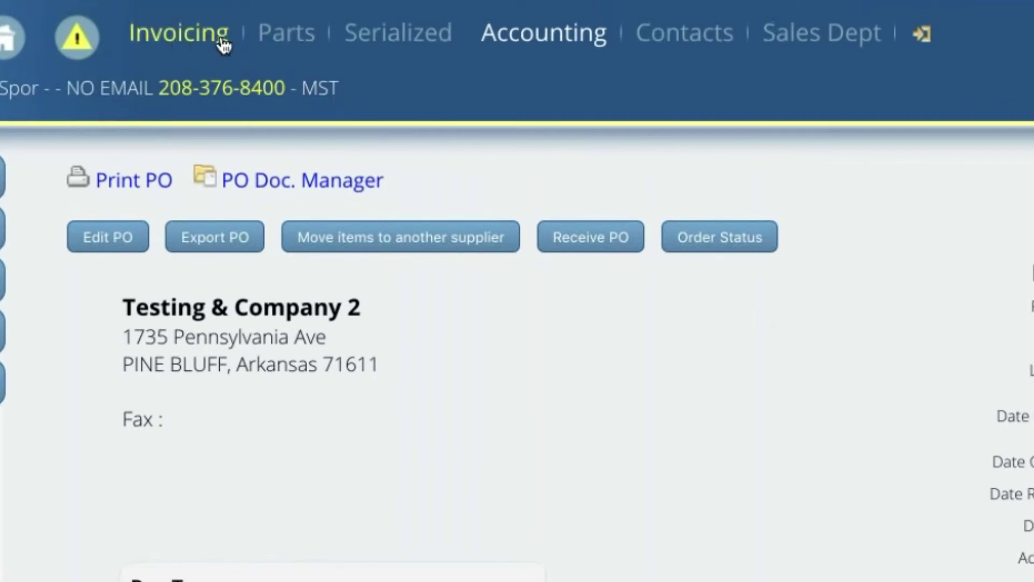
Return to invoicing, showing the empty Parts Sale invoice 30694.
left_click(177, 40)
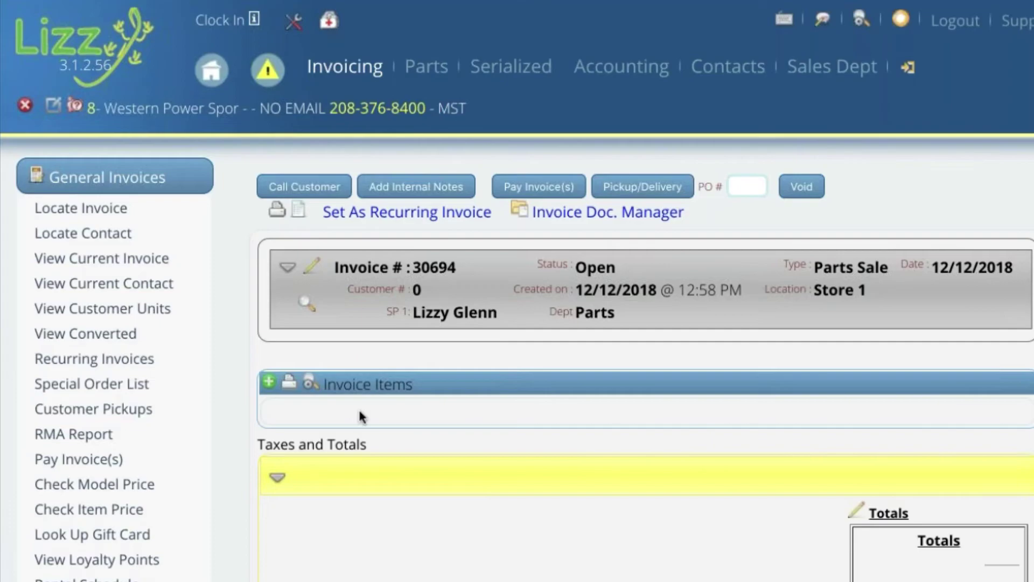
Start an invoice item search with manufacturer set to Western Power Sports.
left_click(269, 384)
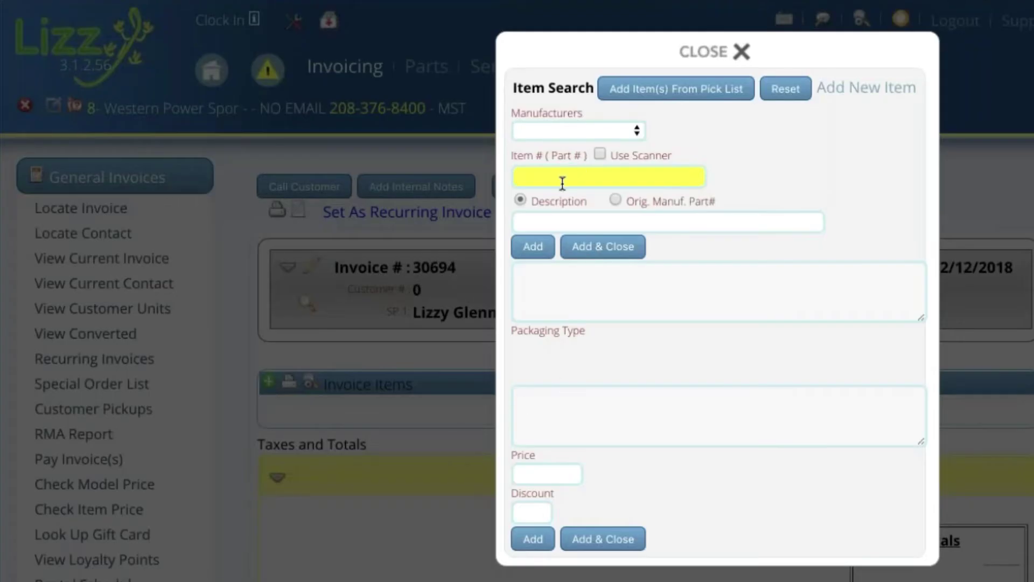
left_click(593, 129)
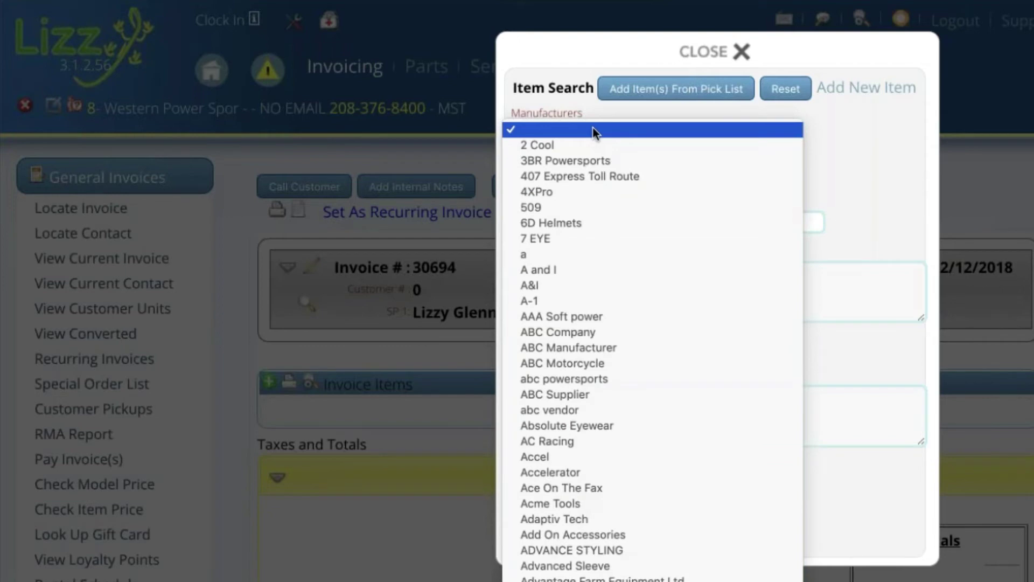
scroll(592, 129, "down", 20)
scroll(595, 133, "down", 3)
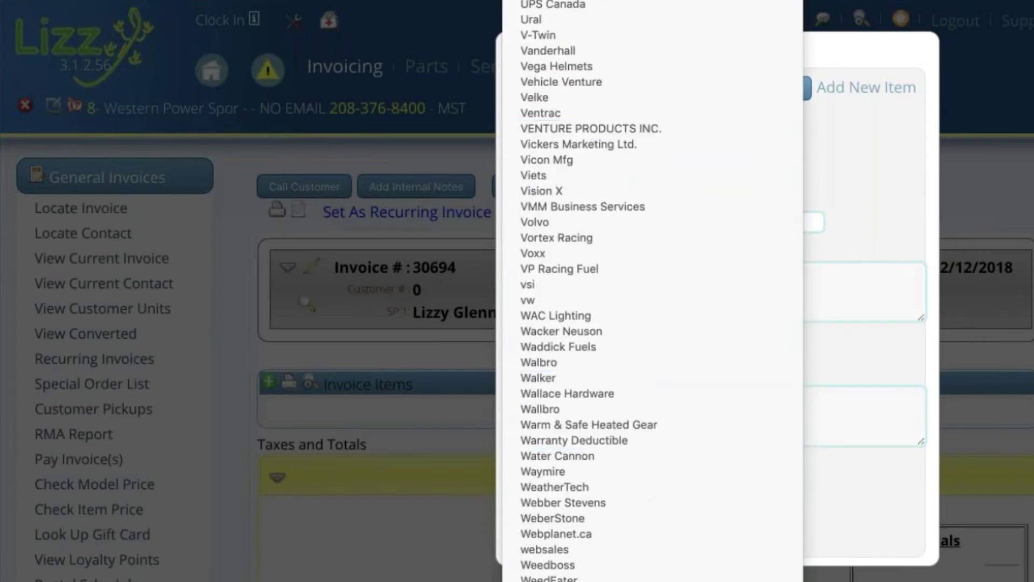
left_click(560, 576)
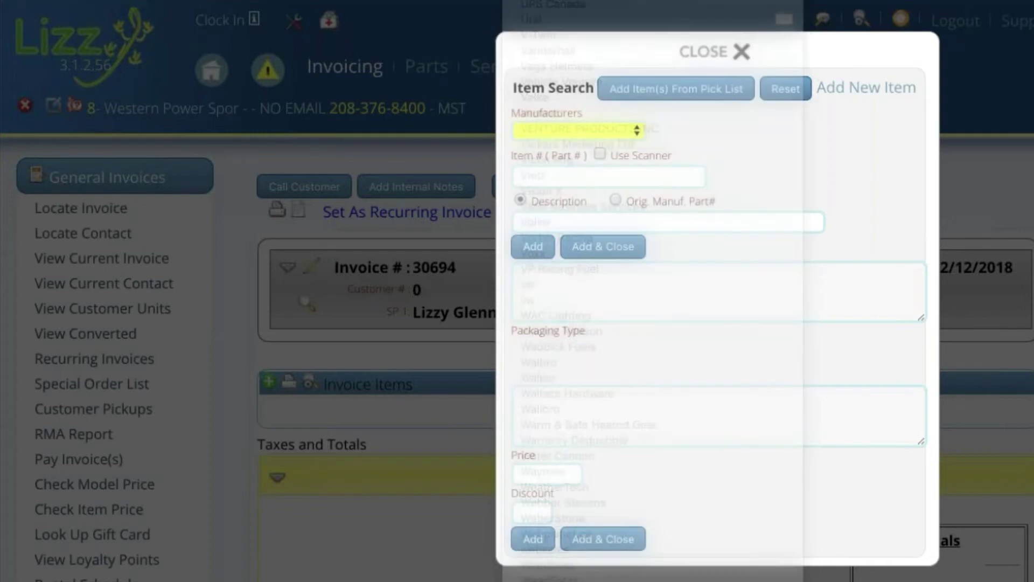
Find part 12-0001 by item number 12 and request its live availability.
left_click(553, 177)
type("12")
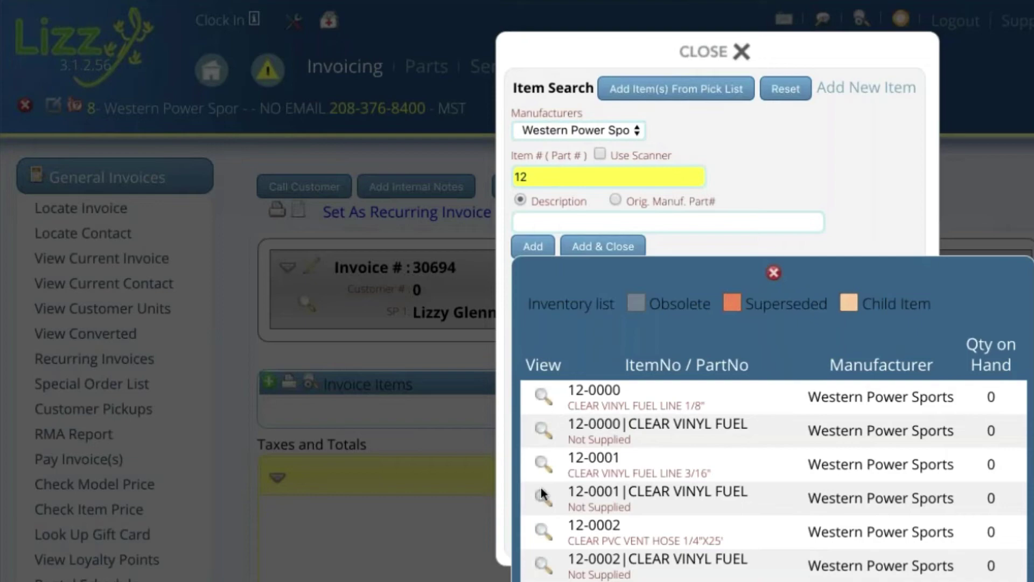
left_click(543, 463)
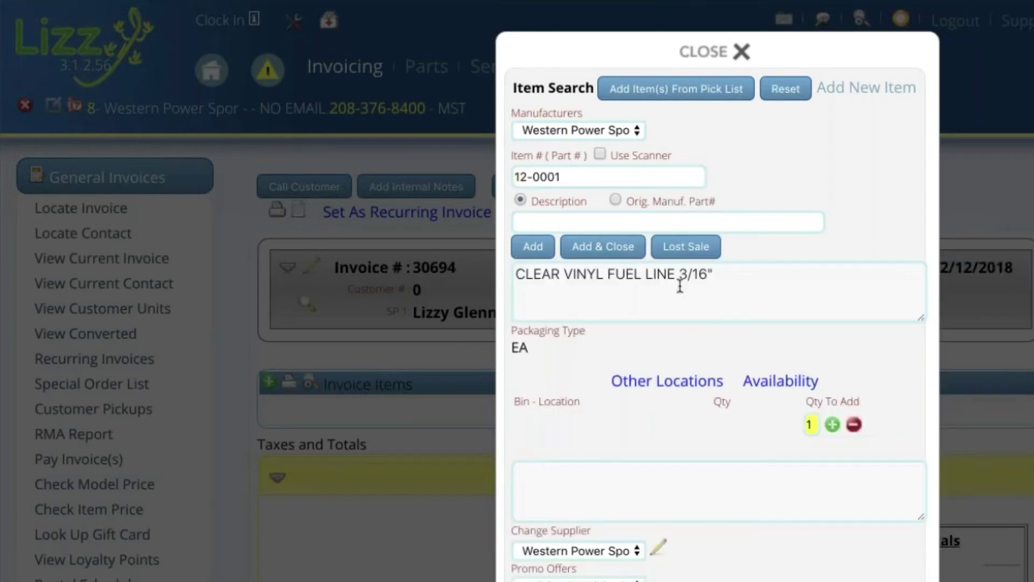
left_click(801, 383)
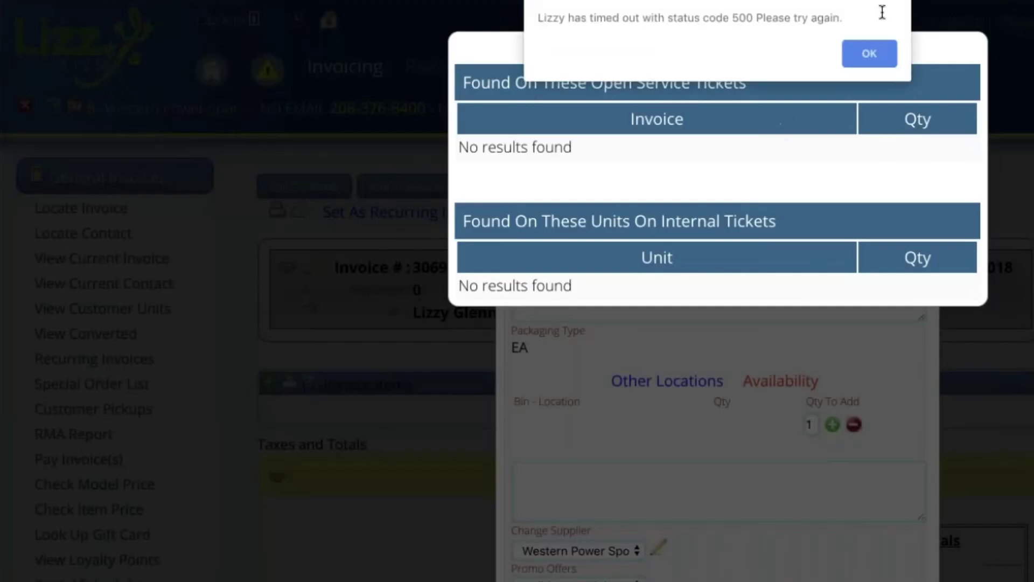
Dismiss the timeout alert, then close the availability results and Item Search to return to invoice 30694.
left_click(867, 52)
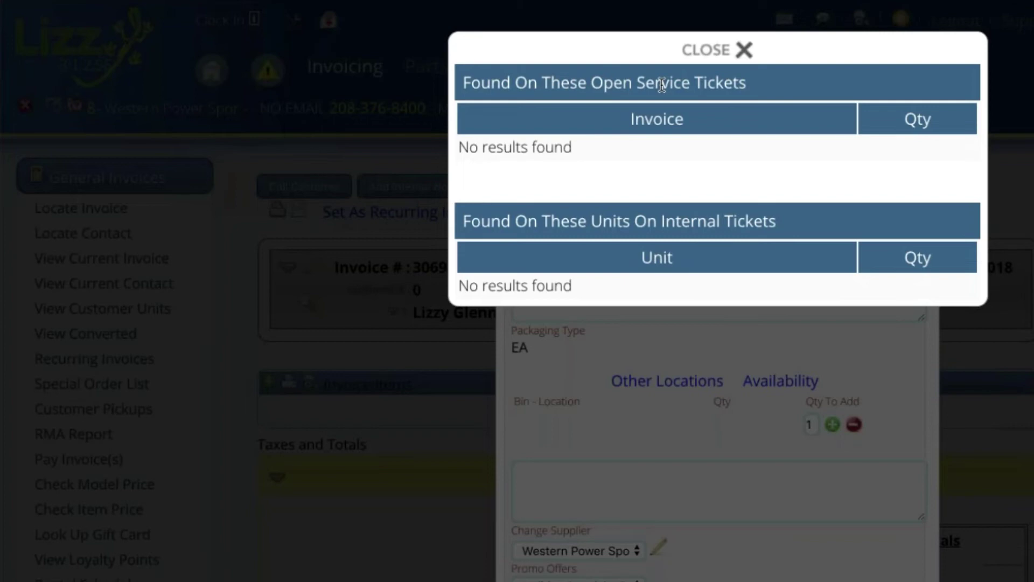
left_click(705, 51)
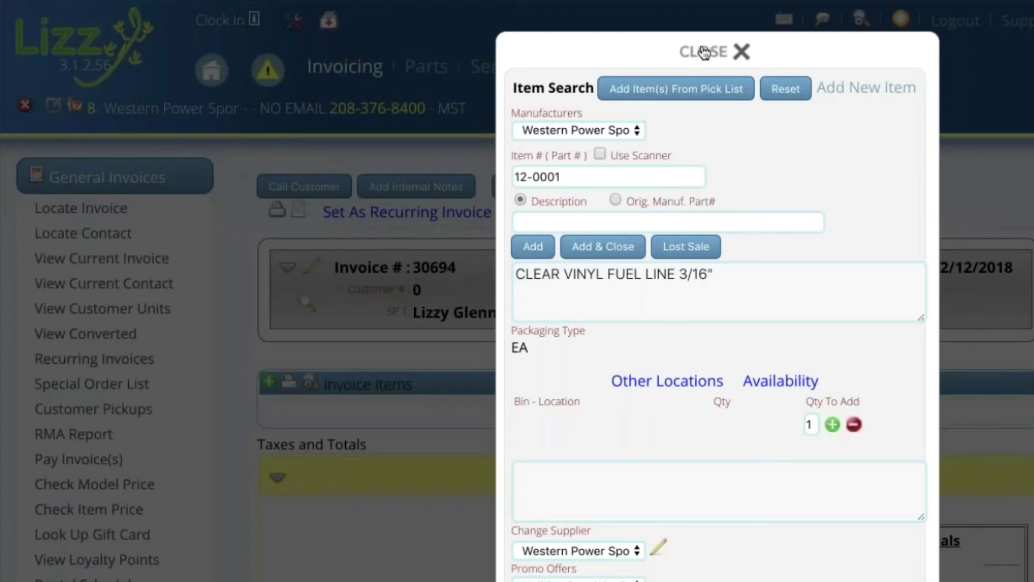
left_click(703, 53)
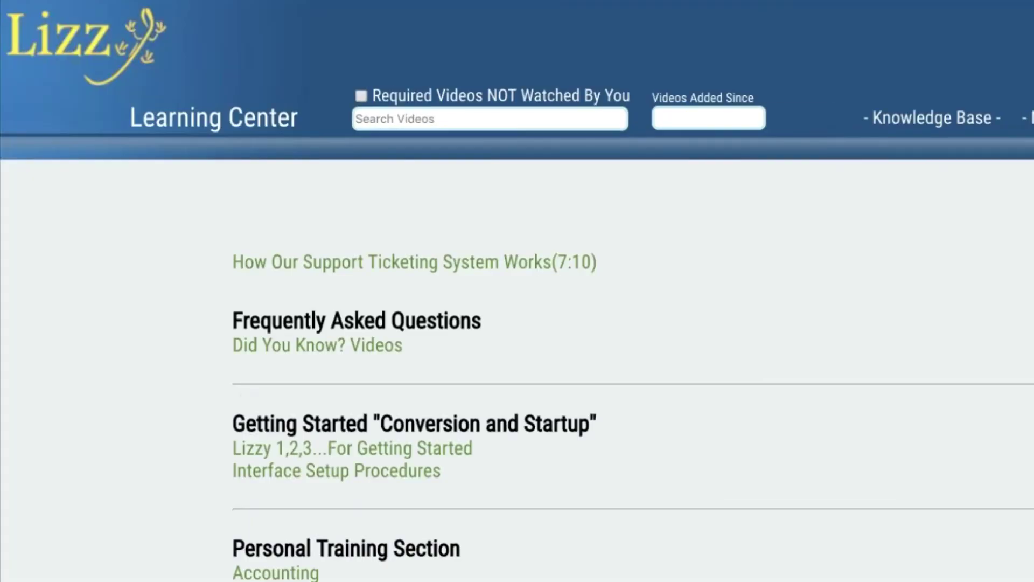
Open Interface Setup Procedures in the Learning Center to list the interface videos, including Western Powersports.
scroll(517, 290, "down", 2)
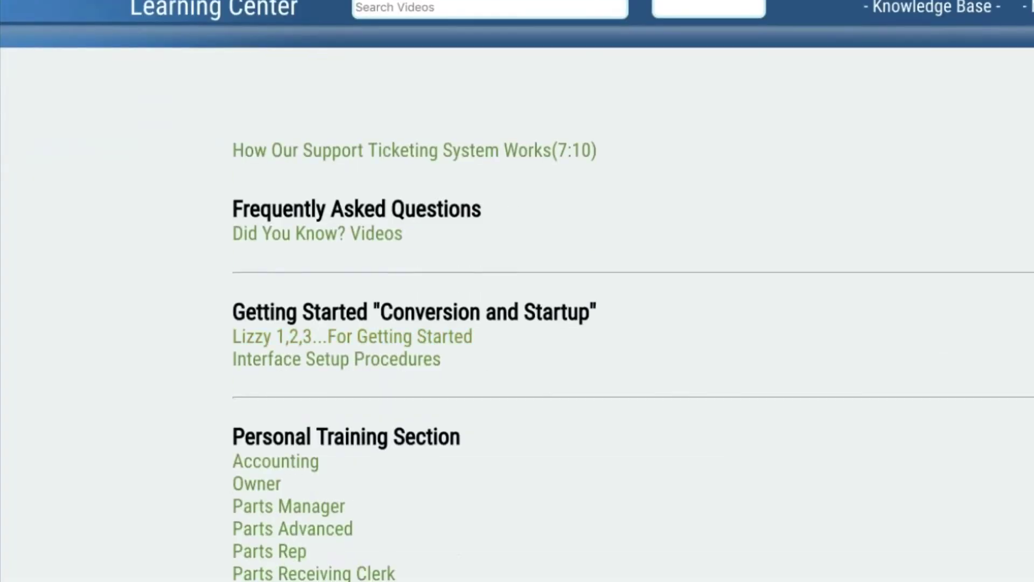
left_click(334, 360)
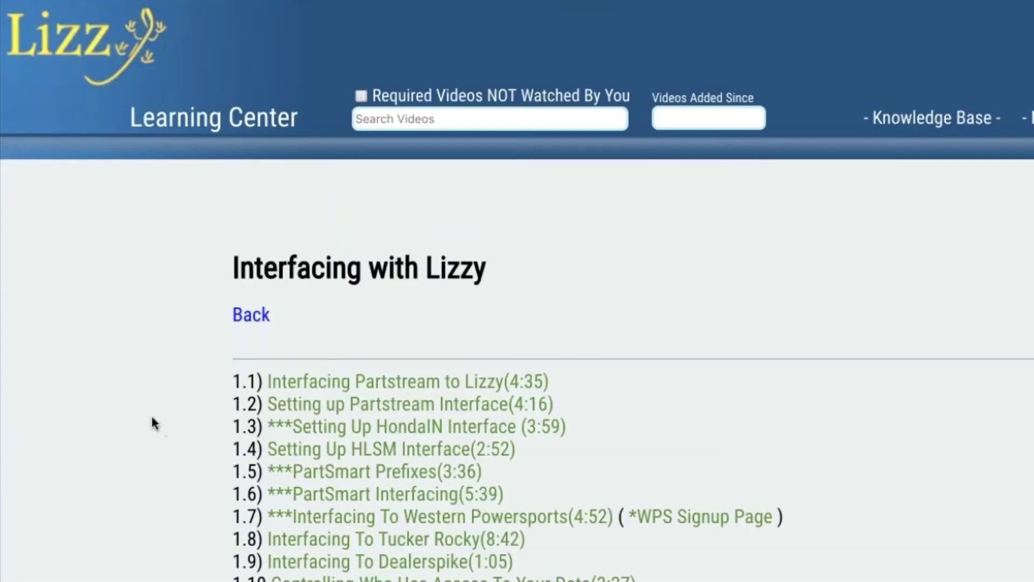
scroll(153, 421, "down", 2)
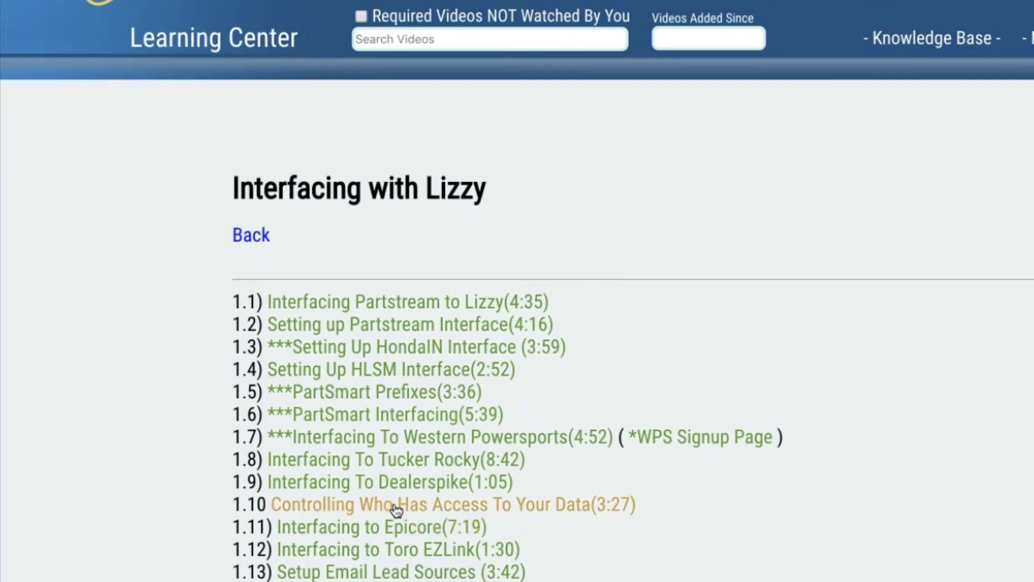